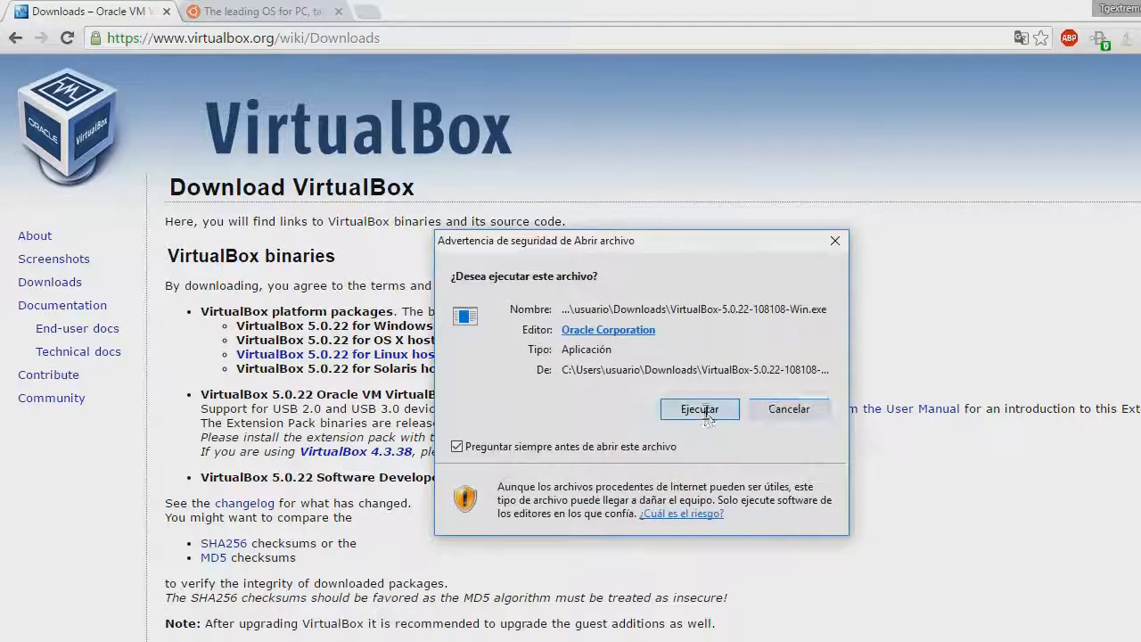
Run the VirtualBox 5.0.22 installer, then cancel it at Modify/Repair/Remove and close the wizard
{"action": "left_click", "coordinate": [700, 410]}
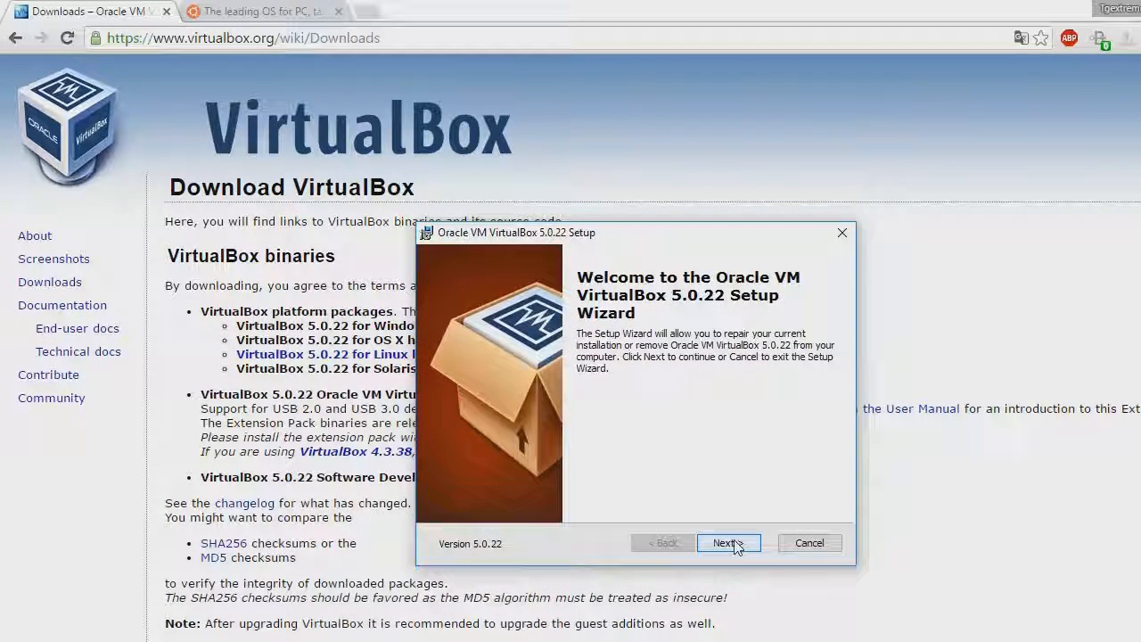
{"action": "left_click", "coordinate": [733, 543]}
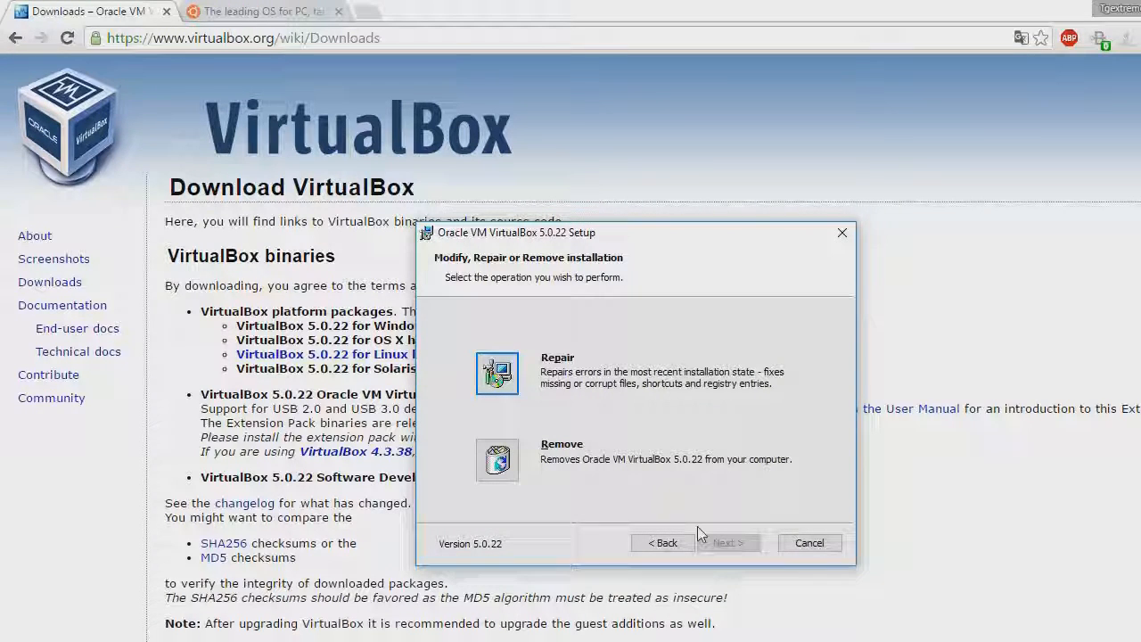
{"action": "left_click", "coordinate": [809, 548]}
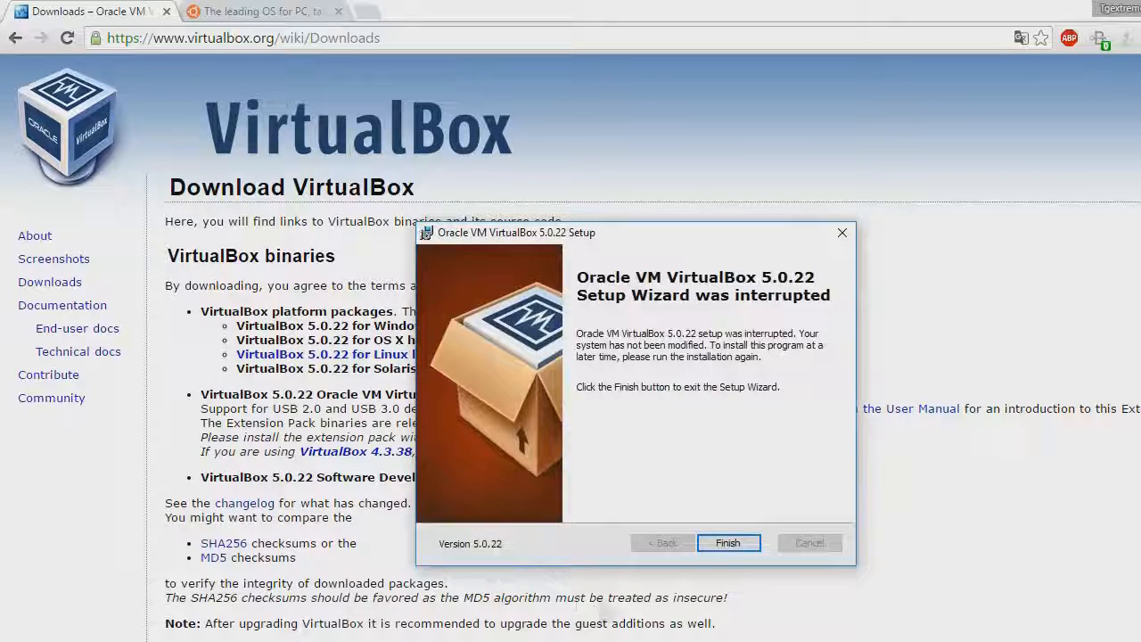
{"action": "left_click", "coordinate": [729, 543]}
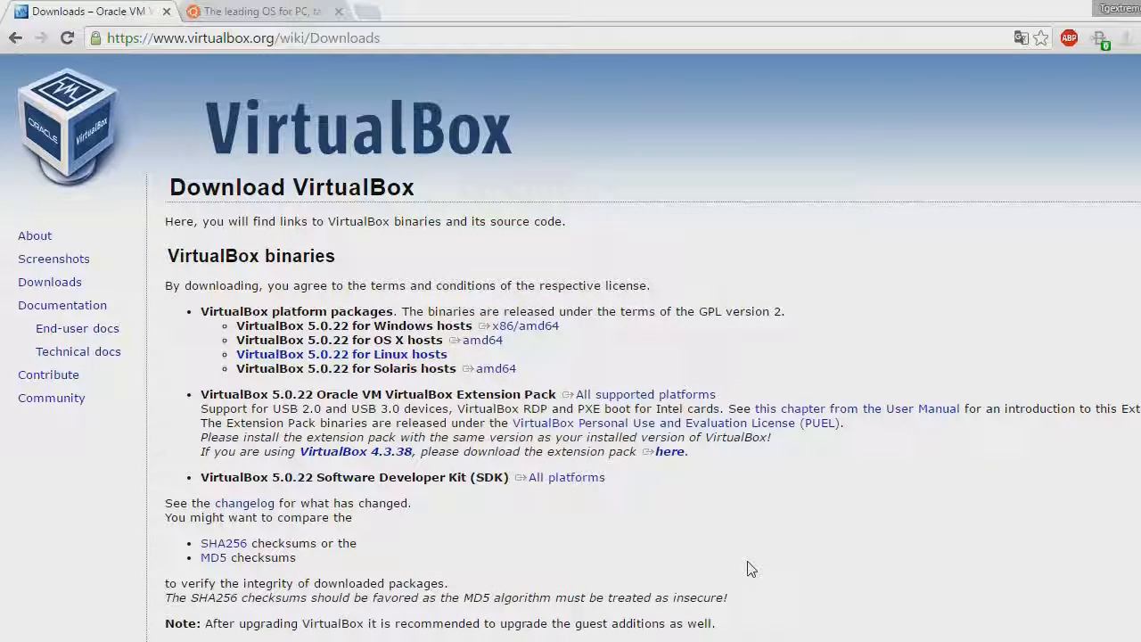
On ubuntu.com, go to the Desktop download page and choose Ubuntu 16.04 LTS
{"action": "left_click", "coordinate": [258, 10]}
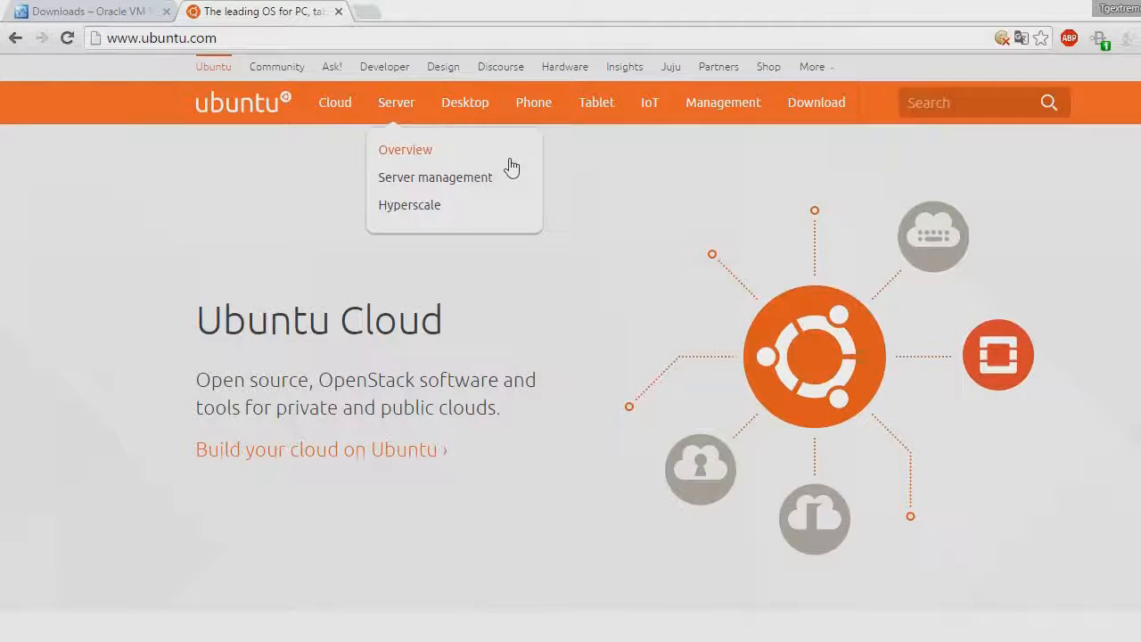
{"action": "mouse_move", "coordinate": [825, 111]}
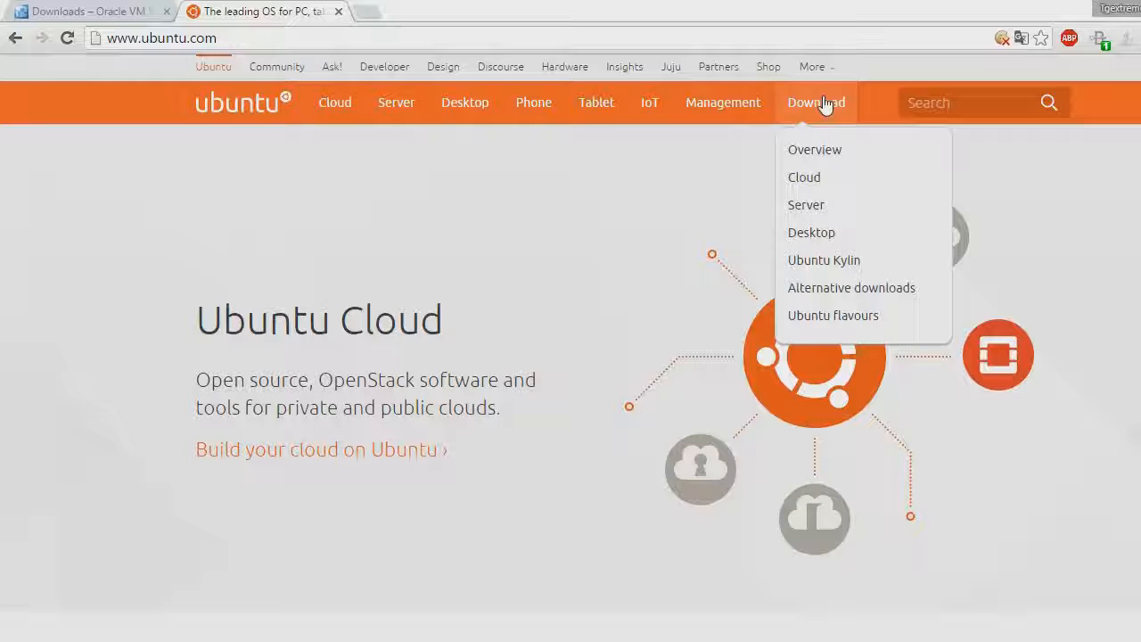
{"action": "left_click", "coordinate": [834, 237]}
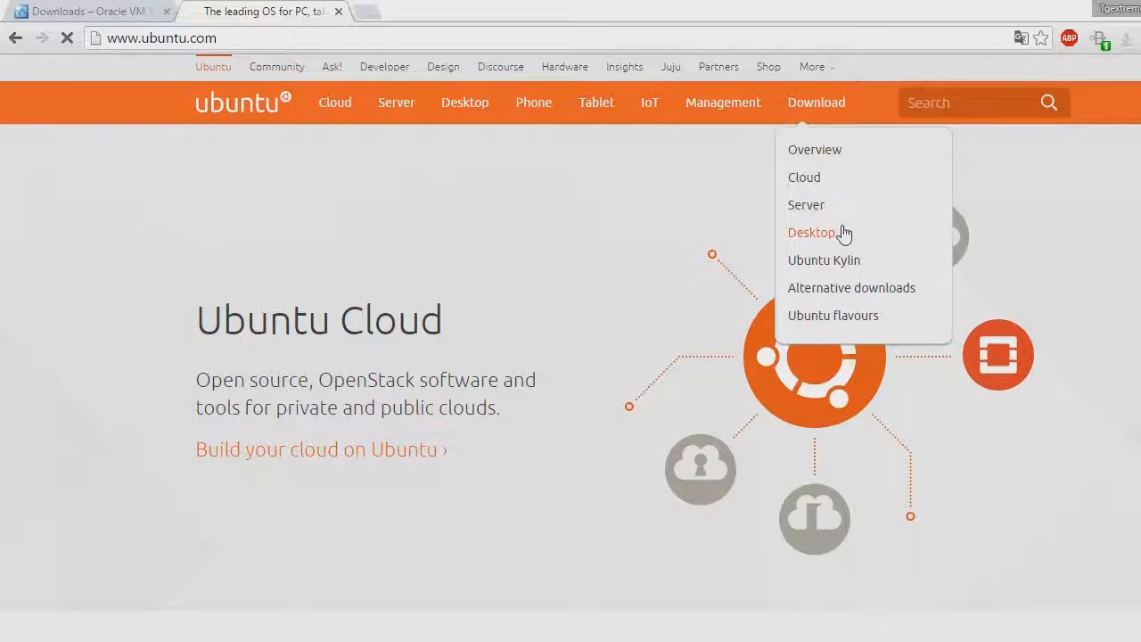
{"action": "scroll", "coordinate": [655, 428], "scroll_direction": "down", "scroll_amount": 1}
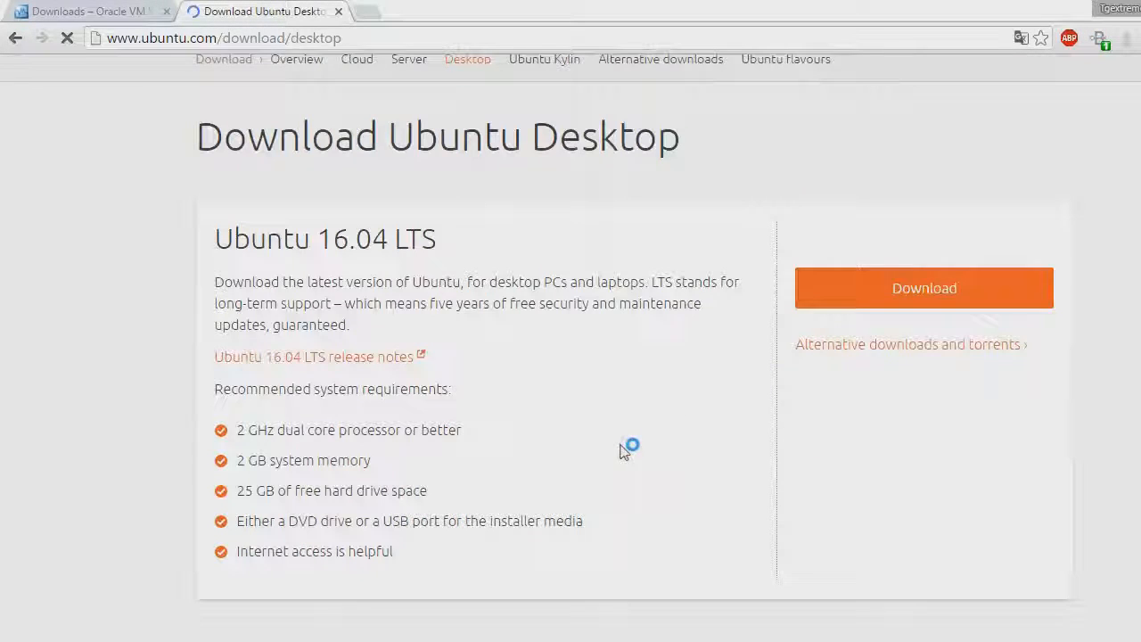
{"action": "left_click", "coordinate": [932, 286]}
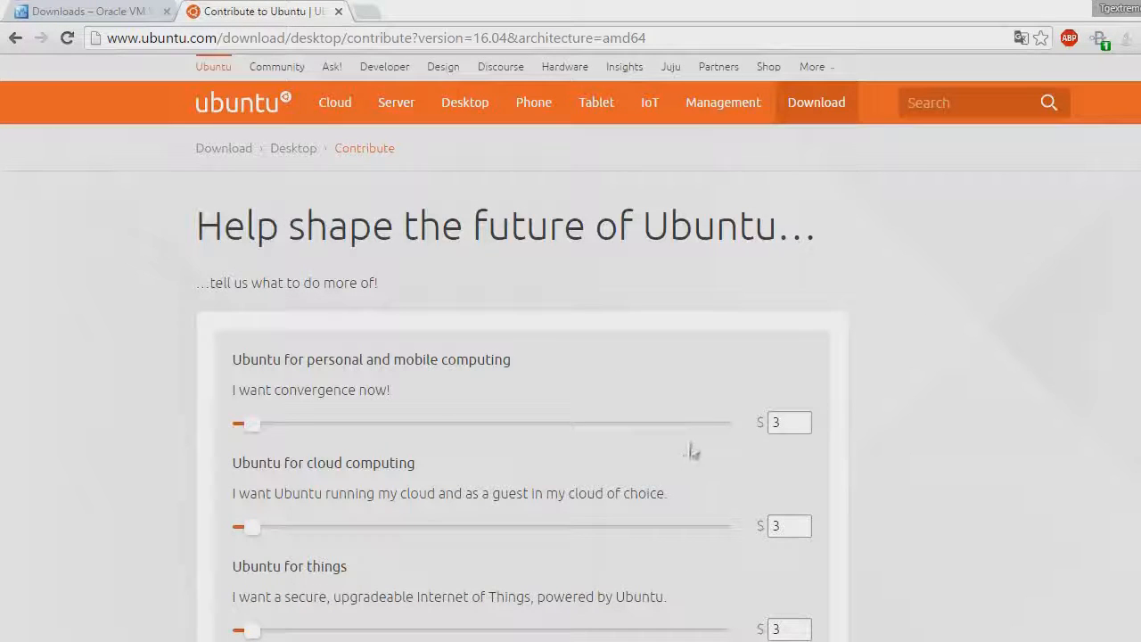
Set every contribution slider to $0, download Ubuntu for free, and restore the browser window
{"action": "left_click_drag", "start_coordinate": [264, 432], "coordinate": [237, 433]}
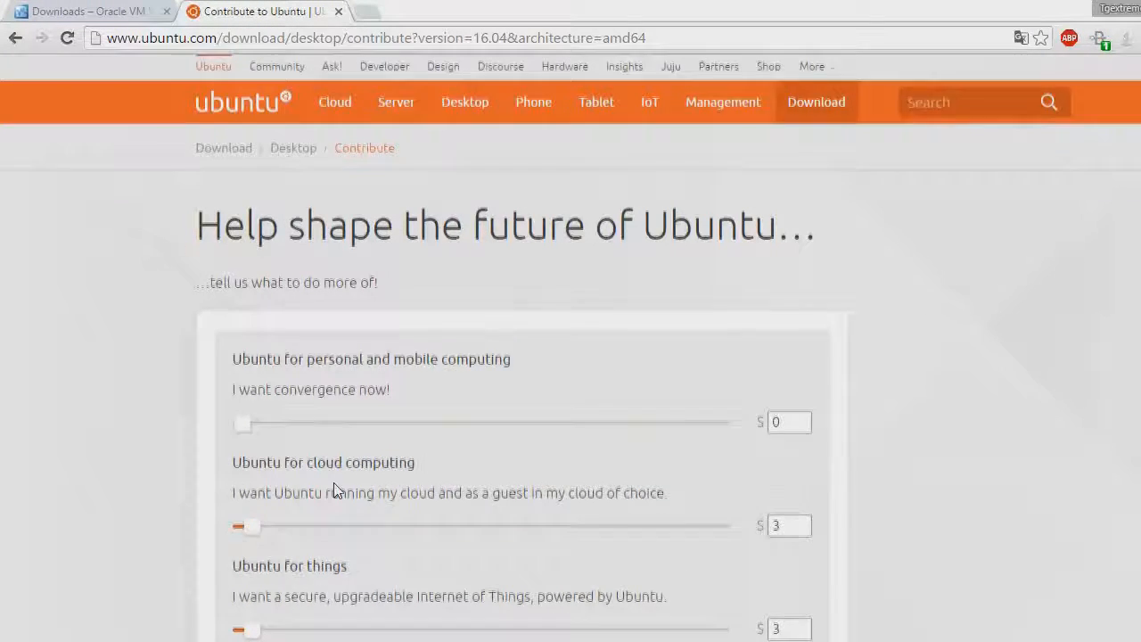
{"action": "scroll", "coordinate": [245, 490], "scroll_direction": "down", "scroll_amount": 2}
{"action": "left_click_drag", "start_coordinate": [249, 359], "coordinate": [220, 415]}
{"action": "scroll", "coordinate": [253, 383], "scroll_direction": "down", "scroll_amount": 1}
{"action": "scroll", "coordinate": [218, 373], "scroll_direction": "down", "scroll_amount": 1}
{"action": "left_click_drag", "start_coordinate": [264, 508], "coordinate": [238, 506]}
{"action": "scroll", "coordinate": [250, 517], "scroll_direction": "down", "scroll_amount": 4}
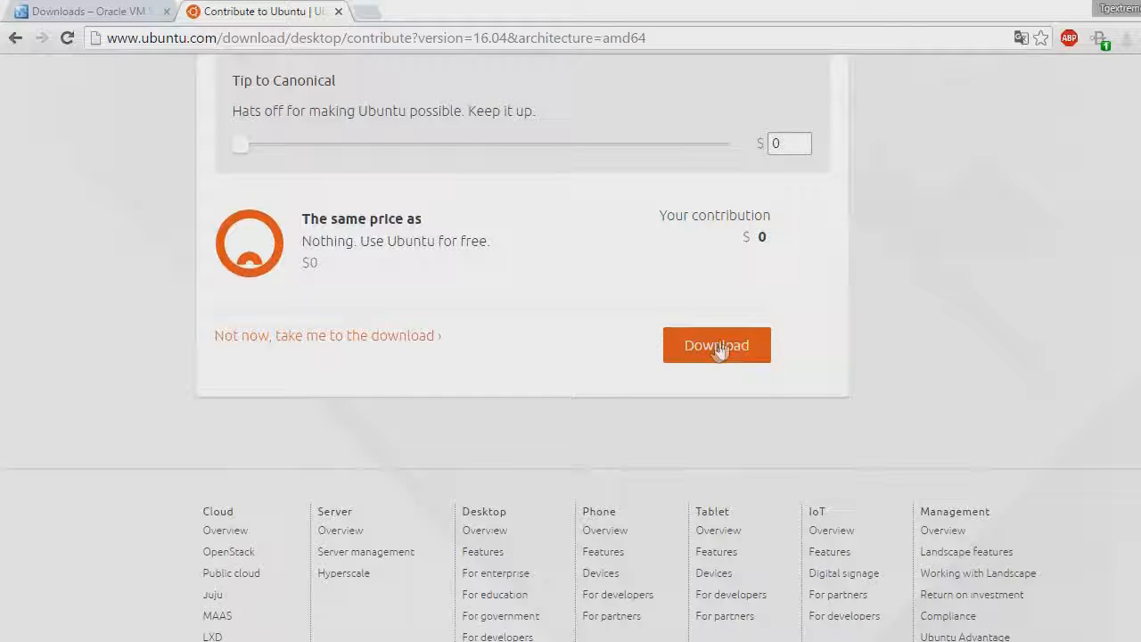
{"action": "left_click", "coordinate": [717, 352]}
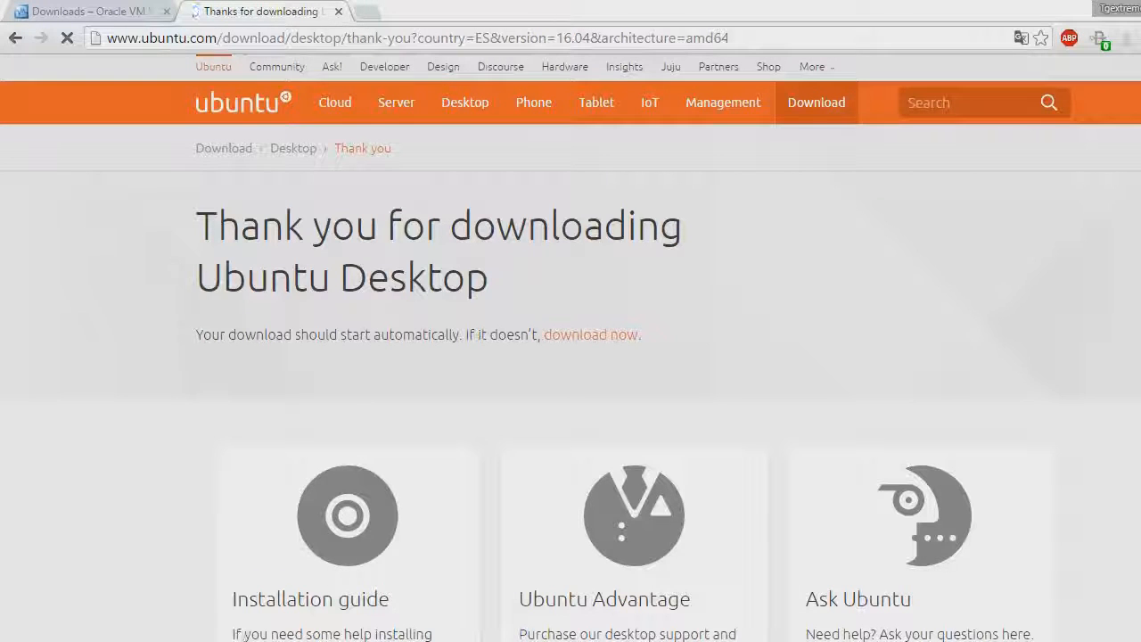
{"action": "left_click", "coordinate": [1140, 9]}
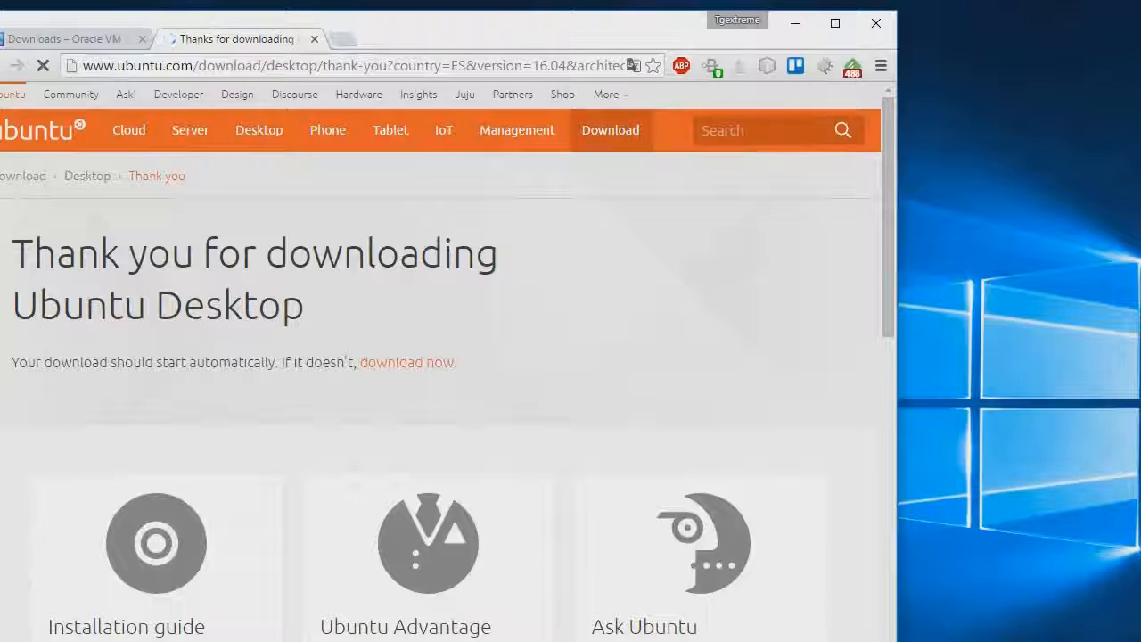
Make the Chrome window shorter to uncover the desktop
{"action": "mouse_move", "coordinate": [772, 640]}
{"action": "left_mouse_down"}
{"action": "mouse_move", "coordinate": [772, 552]}
{"action": "mouse_move", "coordinate": [772, 641]}
{"action": "left_mouse_up"}
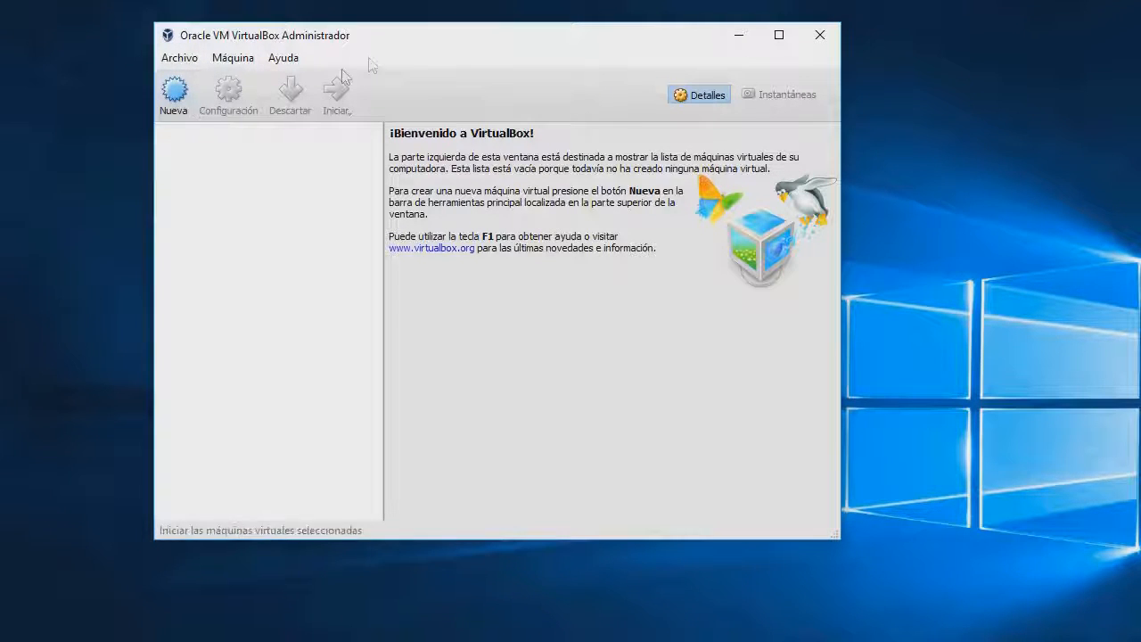
Start a new Linux virtual machine named prueba and give it 1024 MB of memory
{"action": "left_click", "coordinate": [176, 92]}
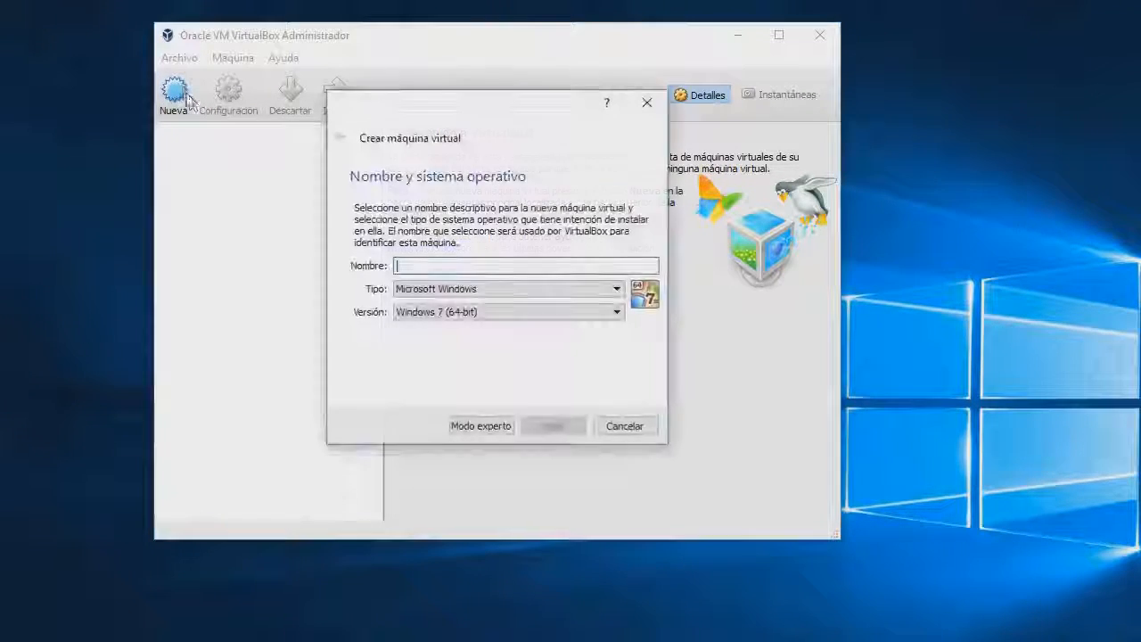
{"action": "left_click", "coordinate": [617, 288]}
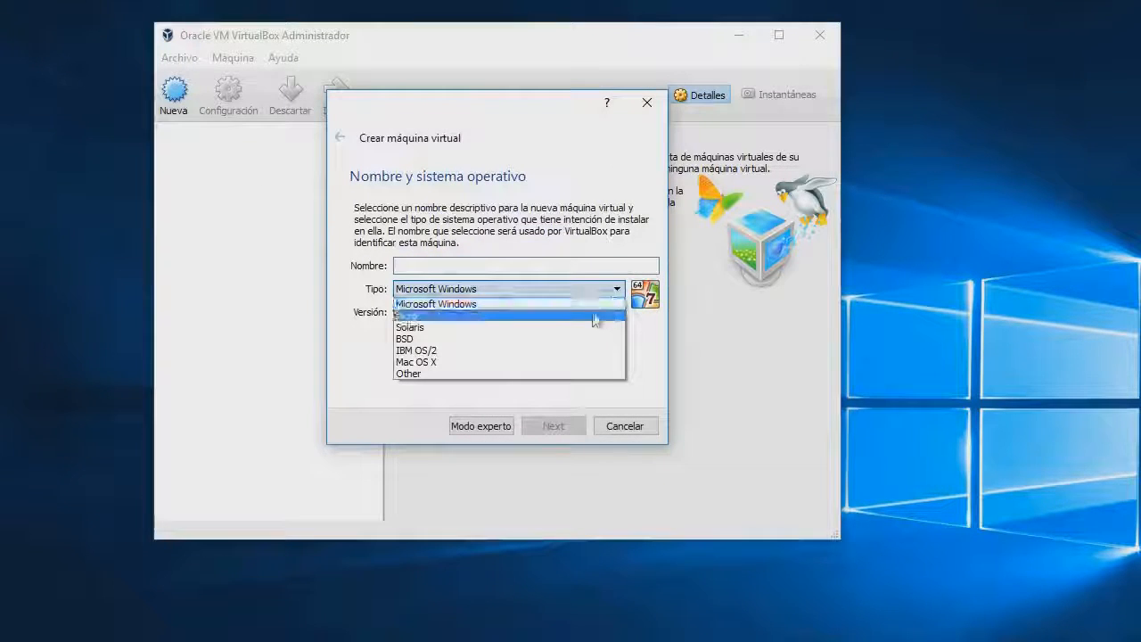
{"action": "left_click", "coordinate": [595, 317]}
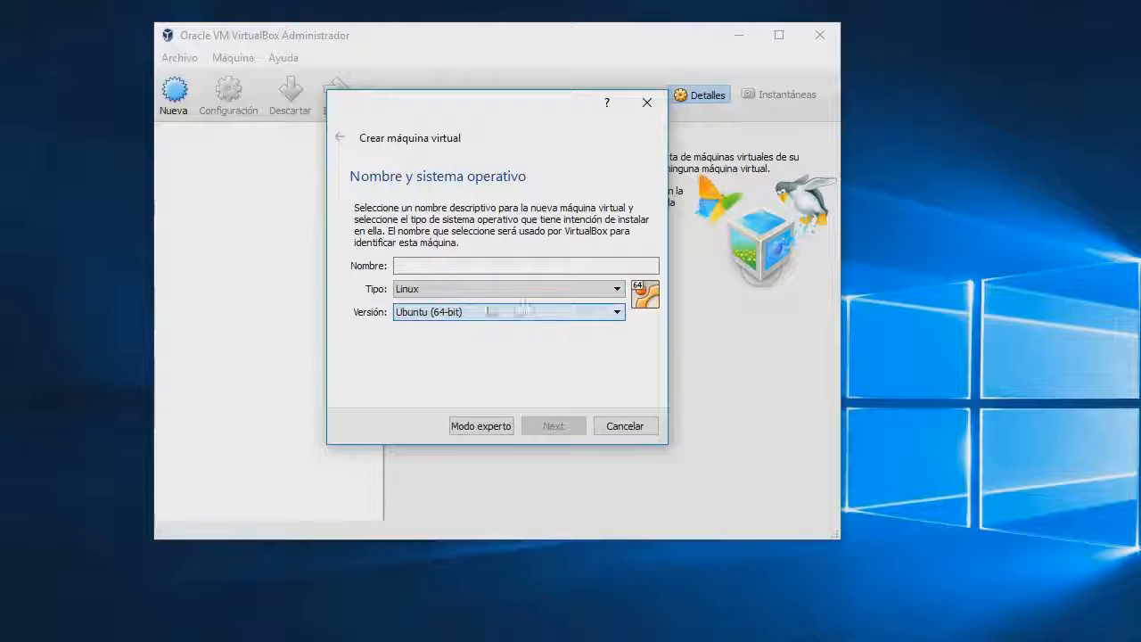
{"action": "left_click", "coordinate": [540, 266]}
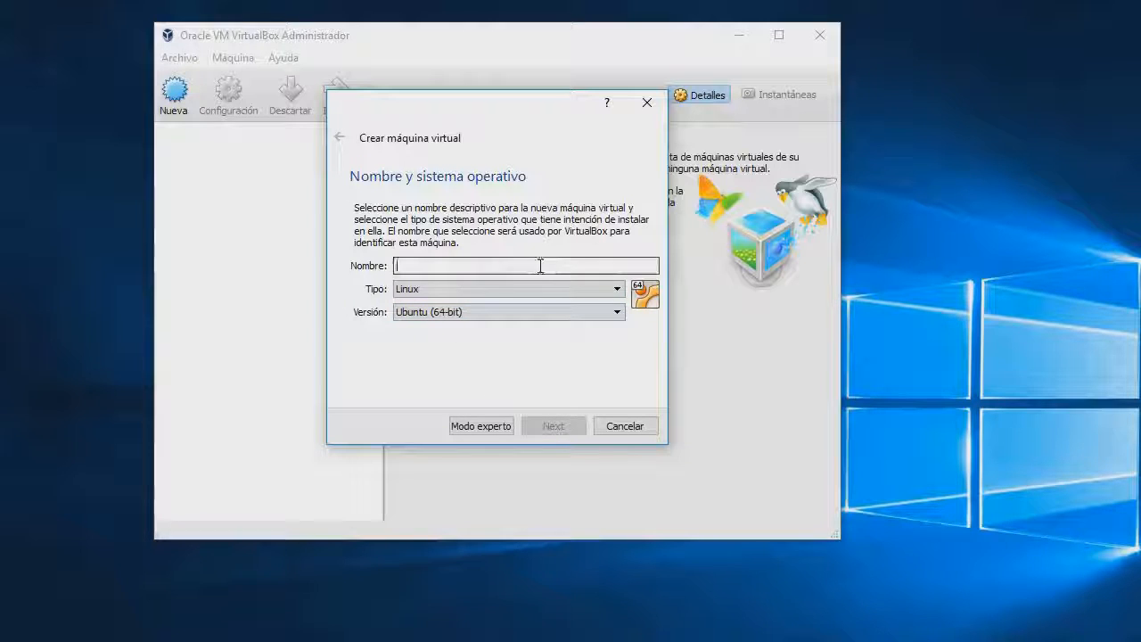
{"action": "type", "text": "prueba"}
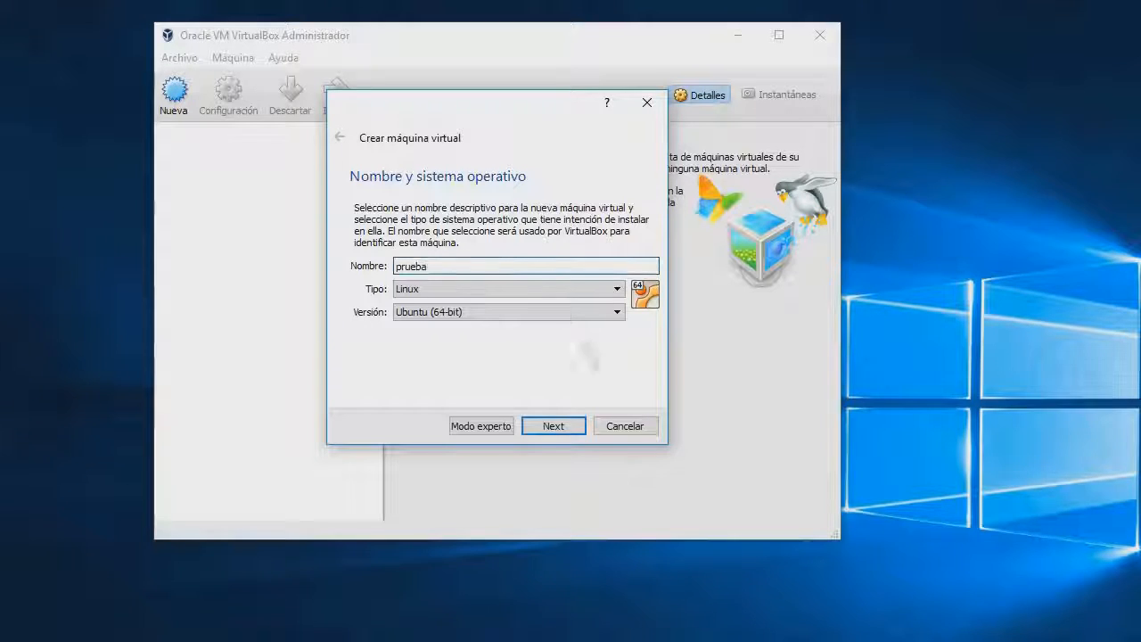
{"action": "left_click", "coordinate": [558, 426]}
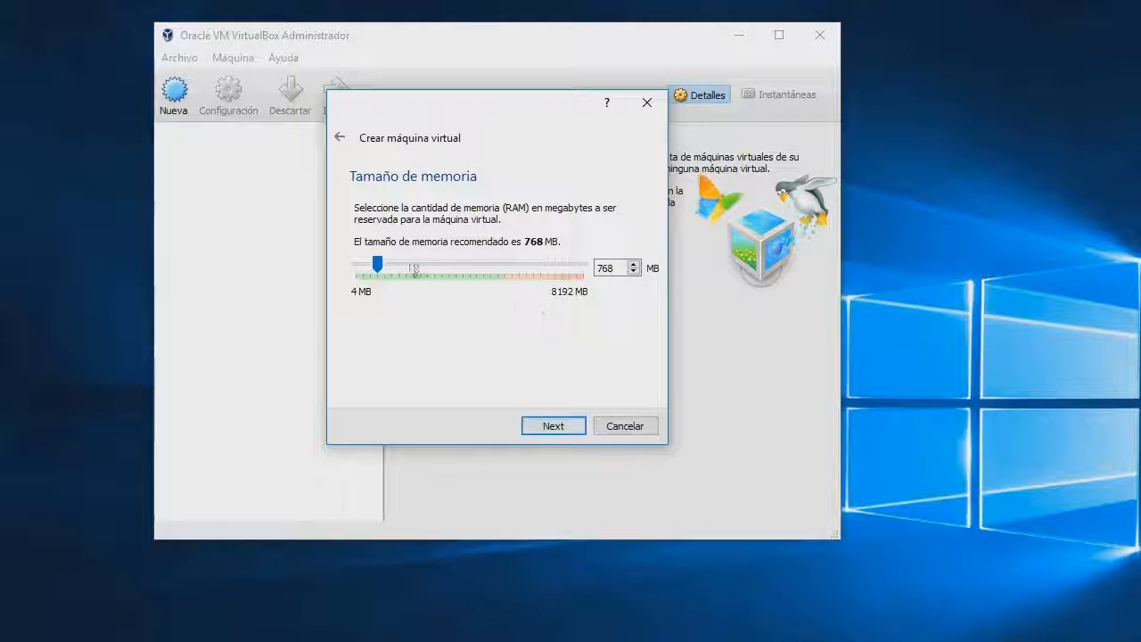
{"action": "left_click_drag", "start_coordinate": [385, 266], "coordinate": [386, 267]}
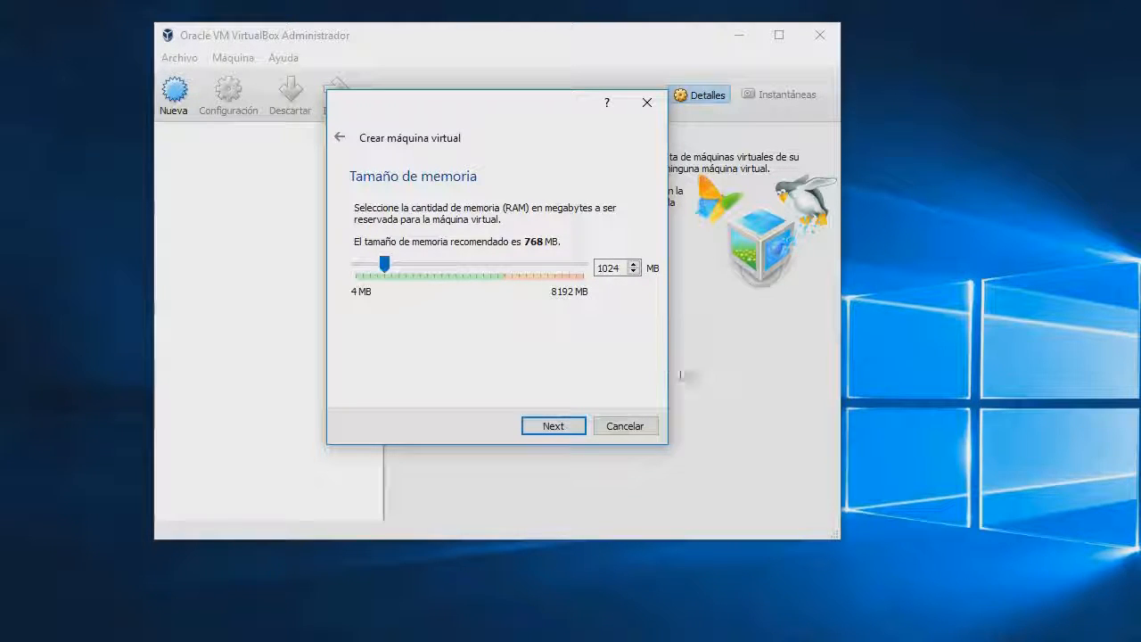
{"action": "left_click", "coordinate": [575, 430]}
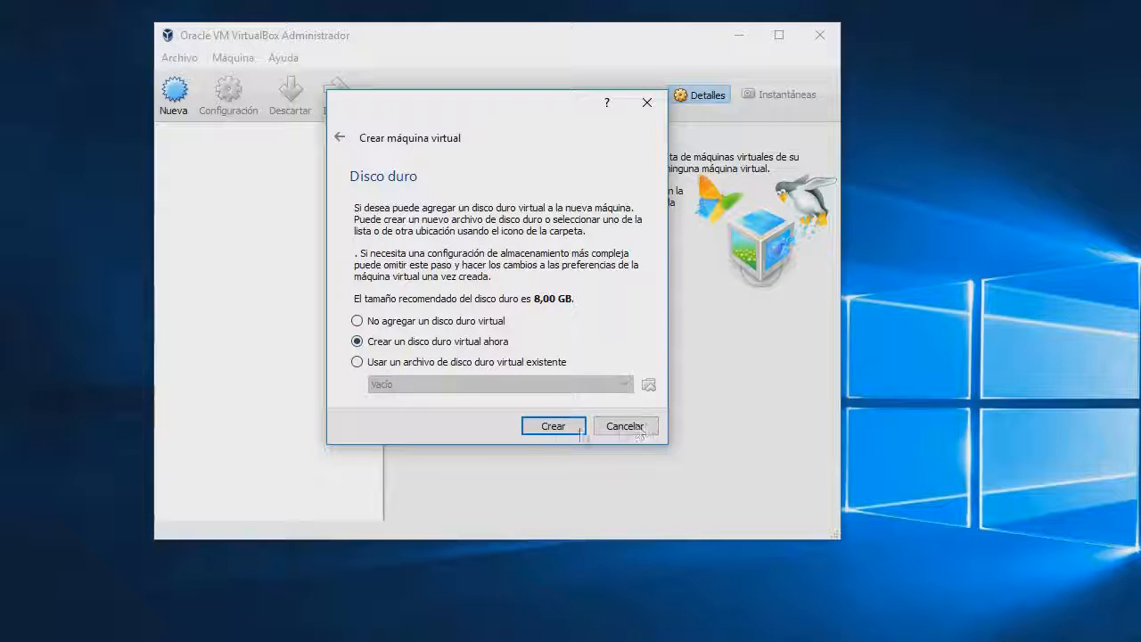
Give prueba a new dynamically allocated 40 GB VDI hard disk and create the machine
{"action": "left_click", "coordinate": [554, 427]}
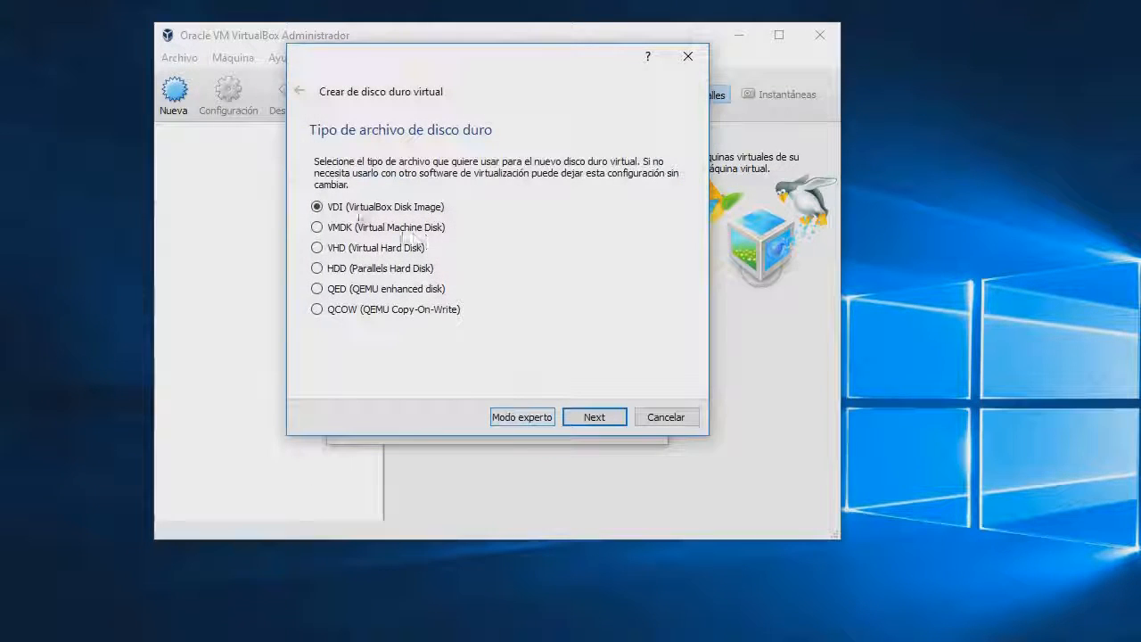
{"action": "left_click", "coordinate": [592, 420]}
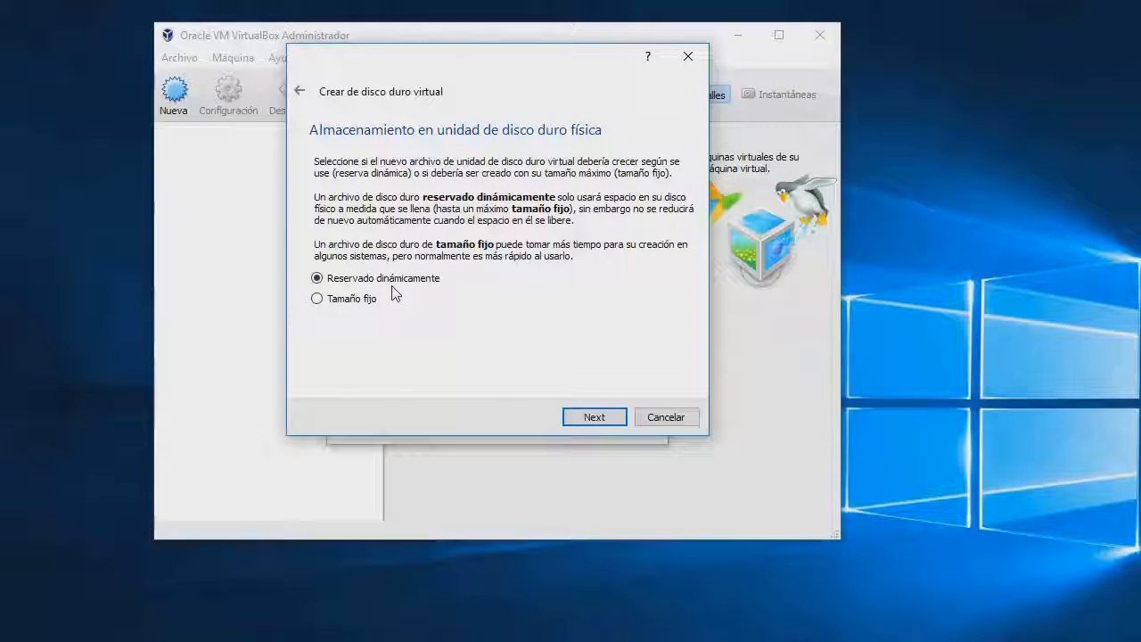
{"action": "left_click", "coordinate": [619, 422]}
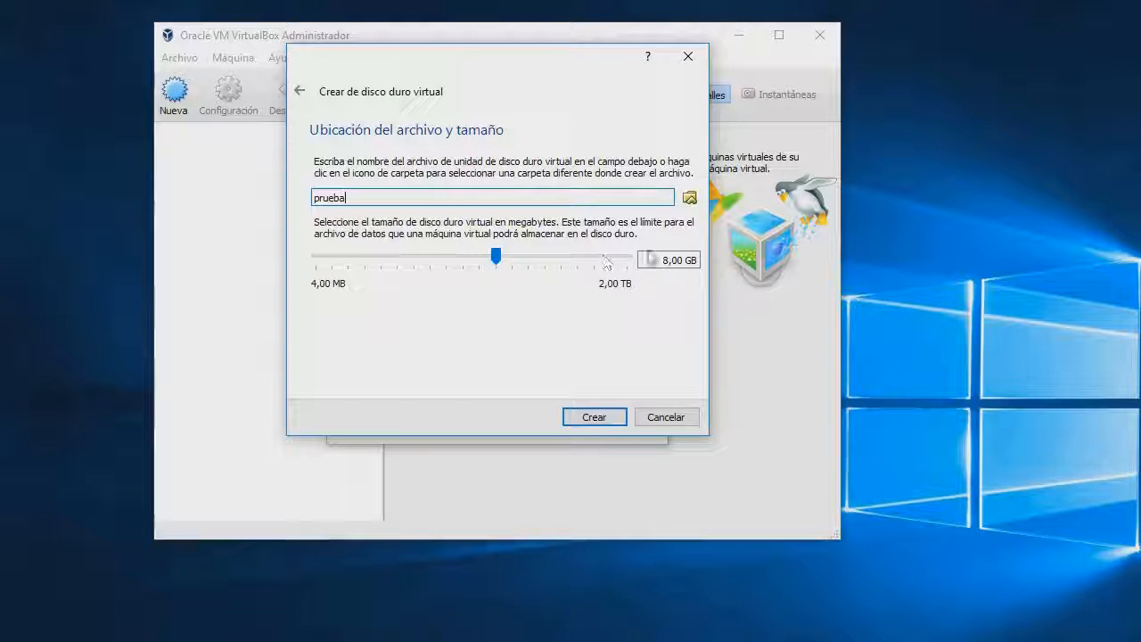
{"action": "left_click", "coordinate": [658, 260]}
{"action": "key", "text": "Delete"}
{"action": "type", "text": "40"}
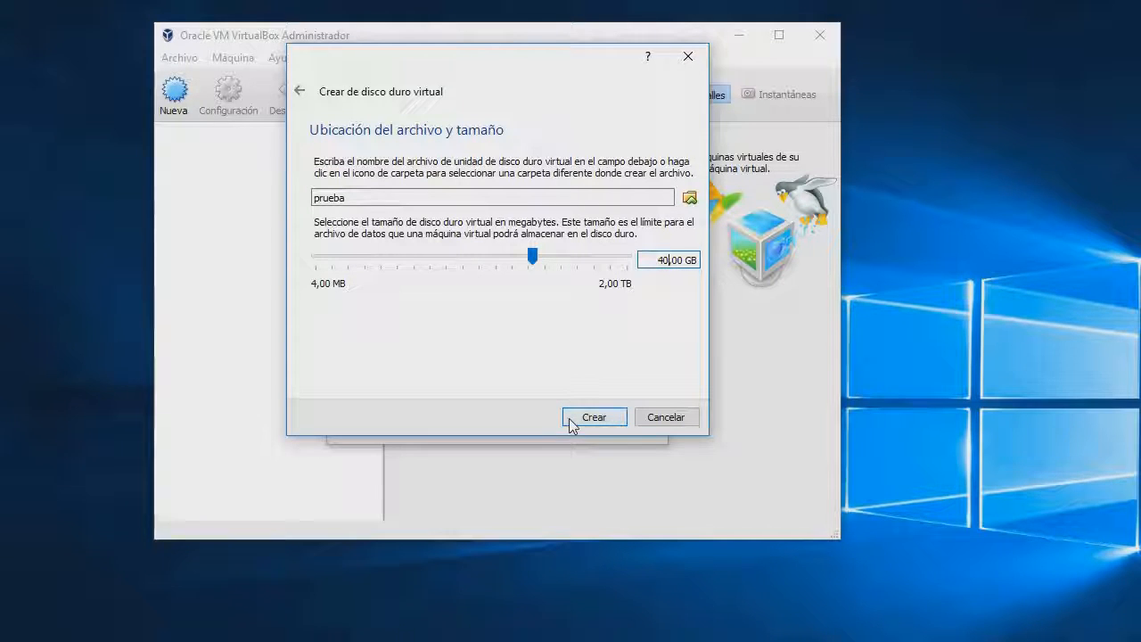
{"action": "left_click", "coordinate": [593, 418]}
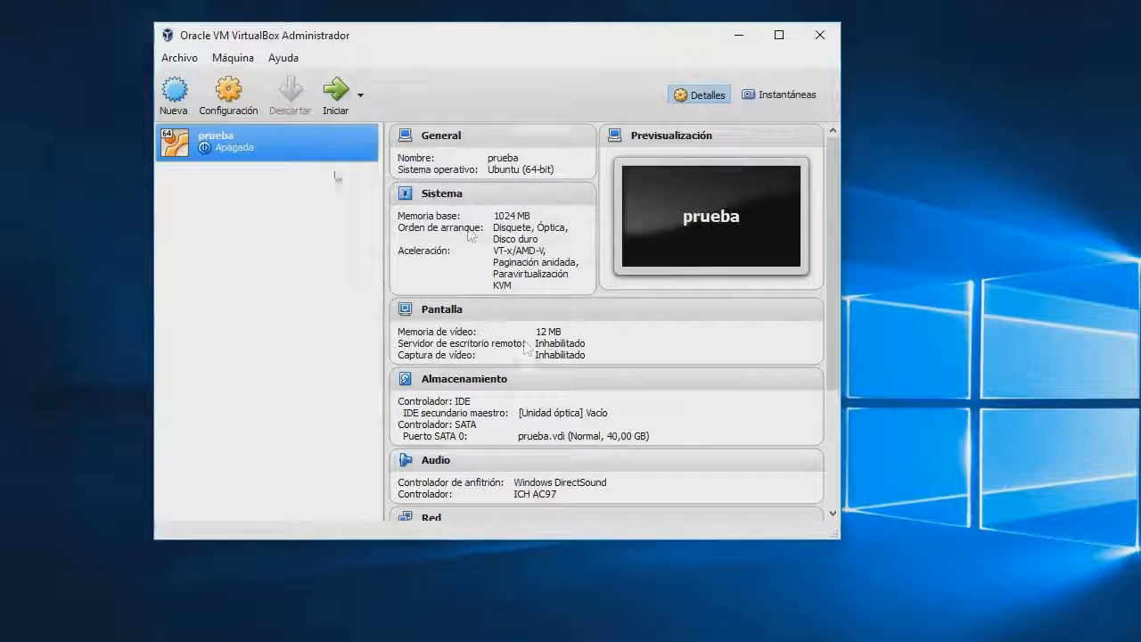
Start prueba briefly, then discard its saved state so it is powered off
{"action": "left_click", "coordinate": [336, 96]}
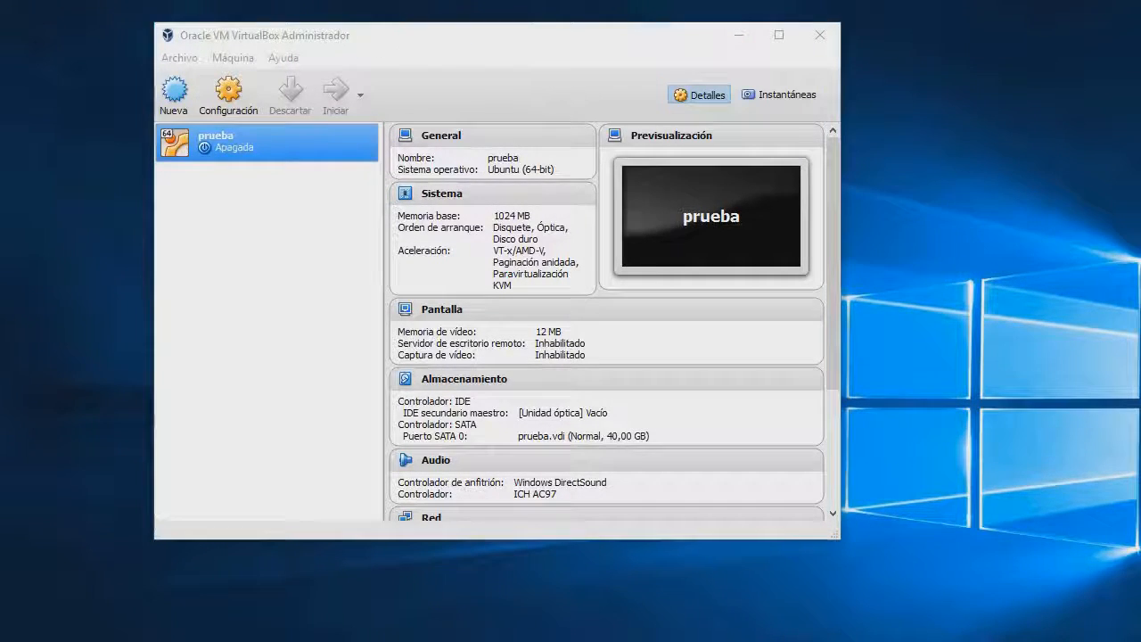
{"action": "left_click_drag", "start_coordinate": [2, 250], "coordinate": [0, 155]}
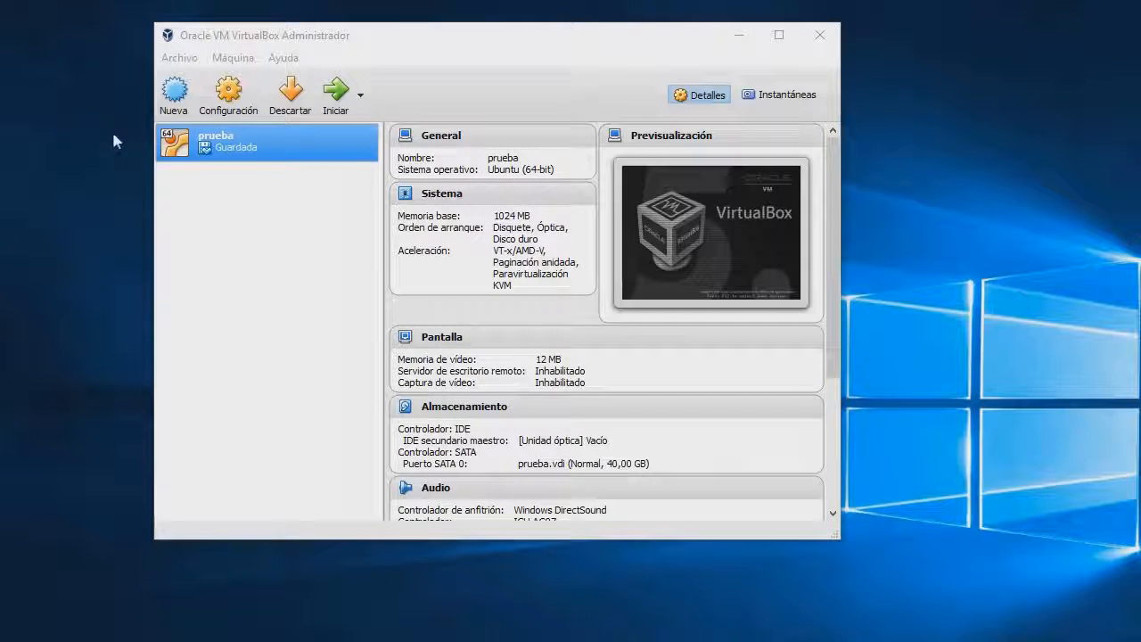
{"action": "left_click", "coordinate": [281, 136]}
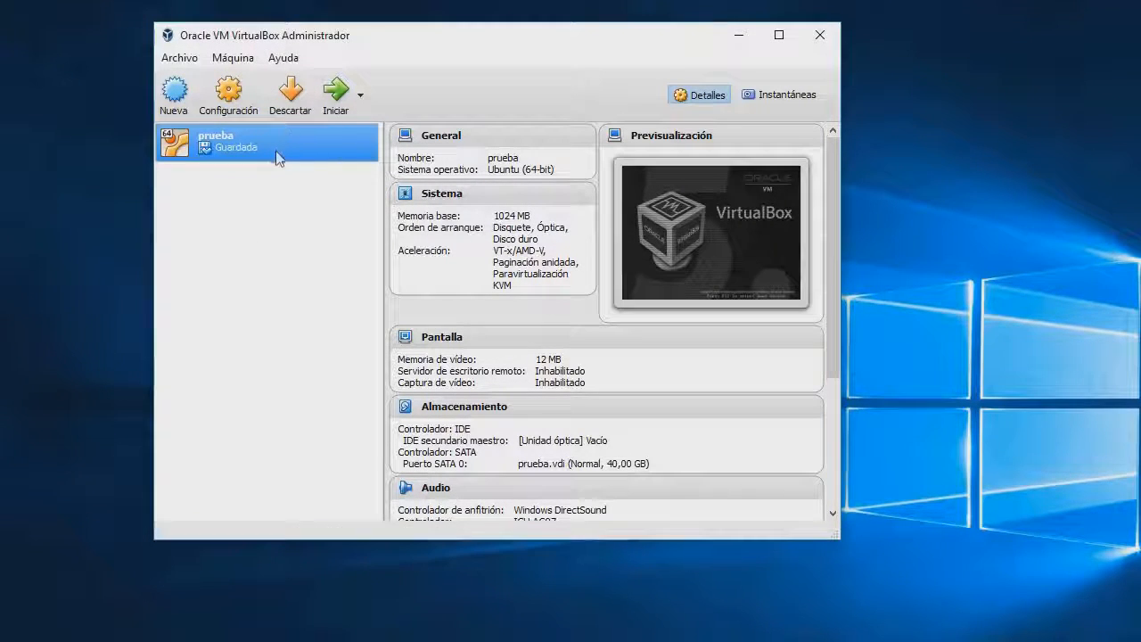
{"action": "left_click", "coordinate": [289, 94]}
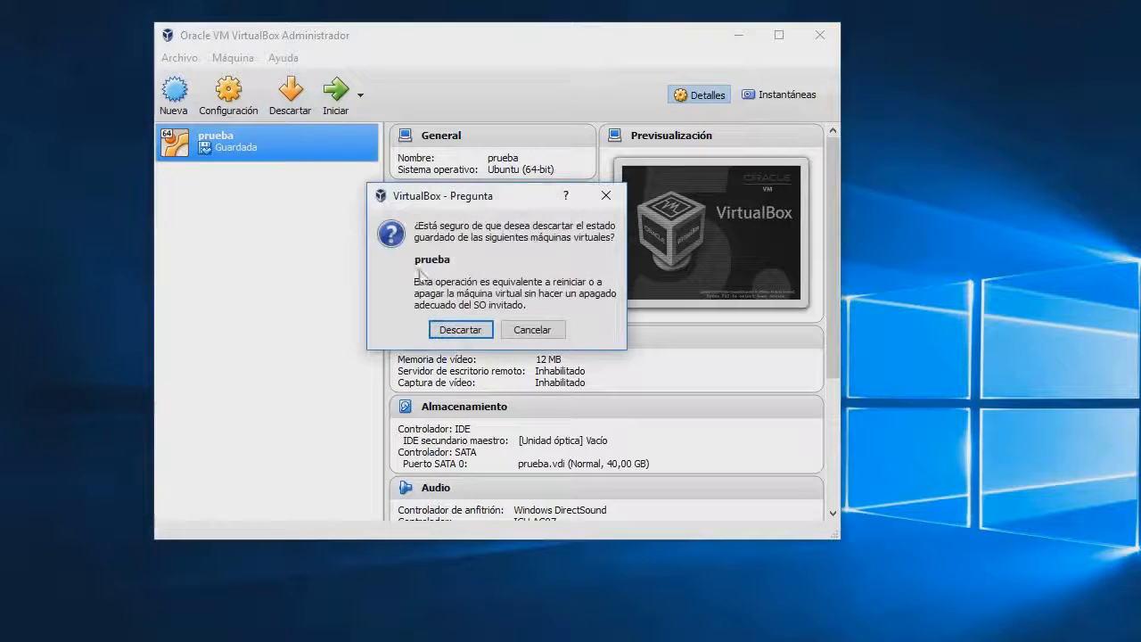
{"action": "left_click", "coordinate": [452, 331]}
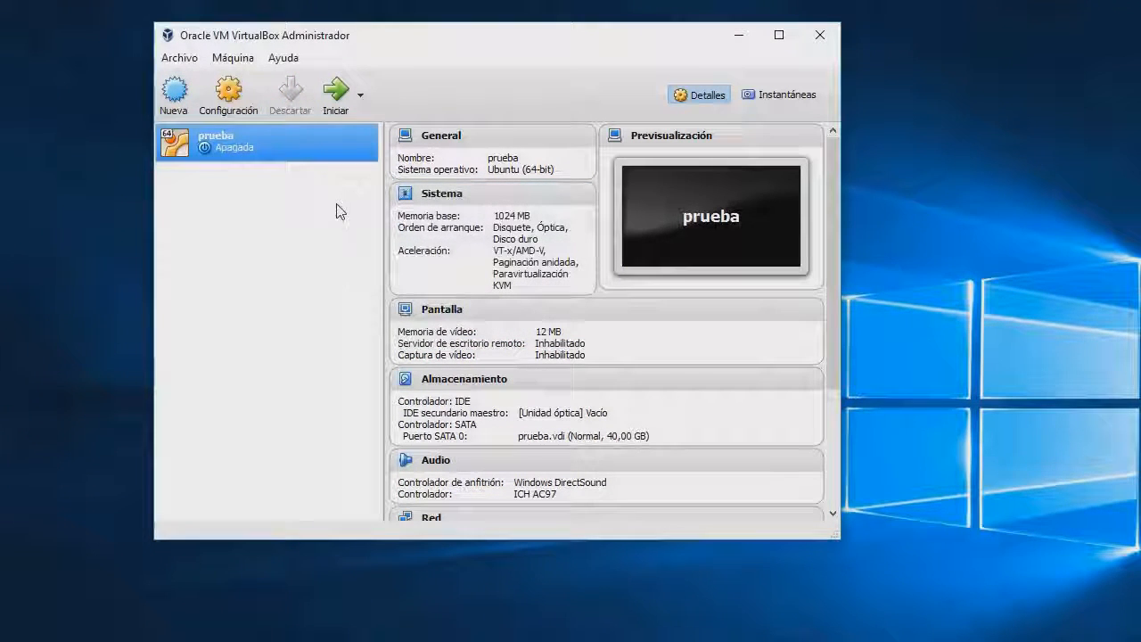
Load ubuntu-16.04-desktop-amd64.iso from Descargas into prueba's empty optical drive and save the settings
{"action": "right_click", "coordinate": [247, 140]}
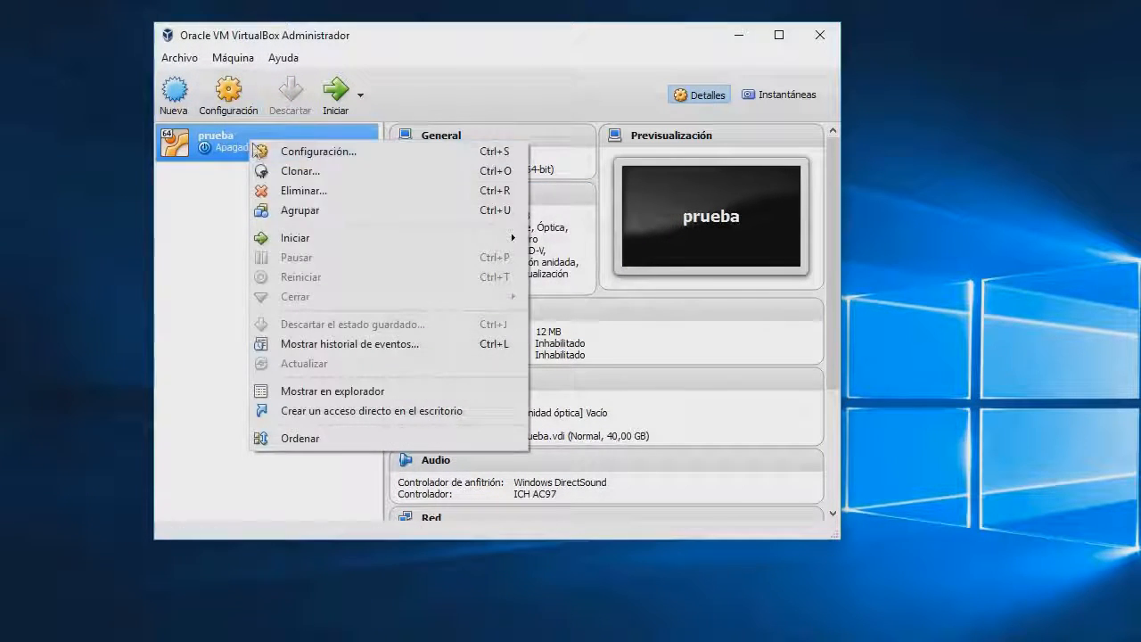
{"action": "left_click", "coordinate": [331, 154]}
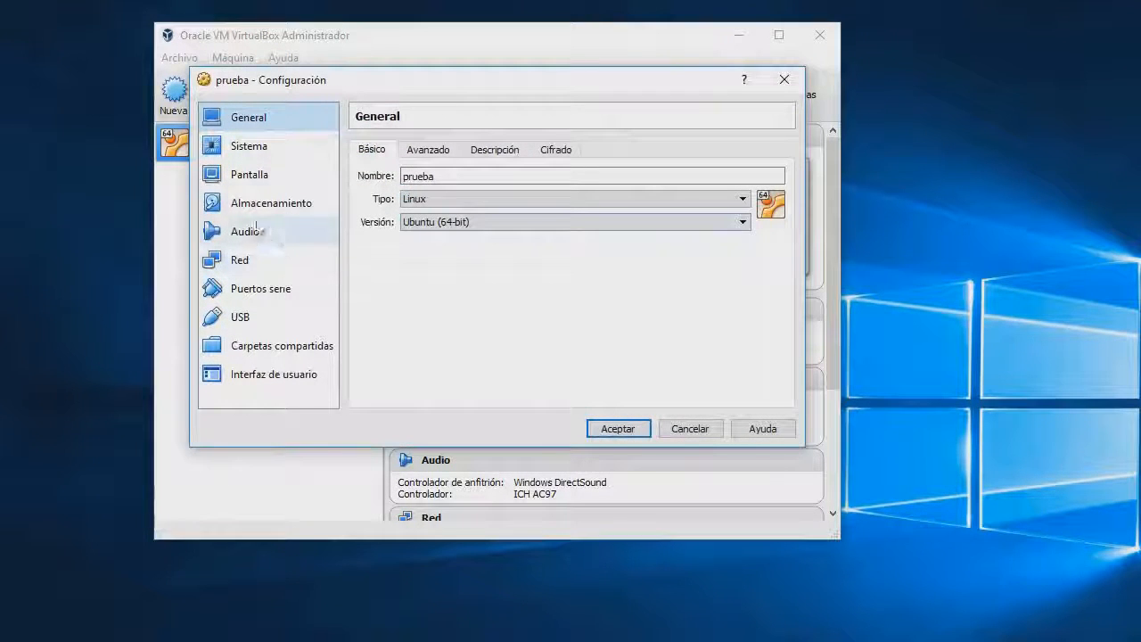
{"action": "left_click", "coordinate": [283, 208]}
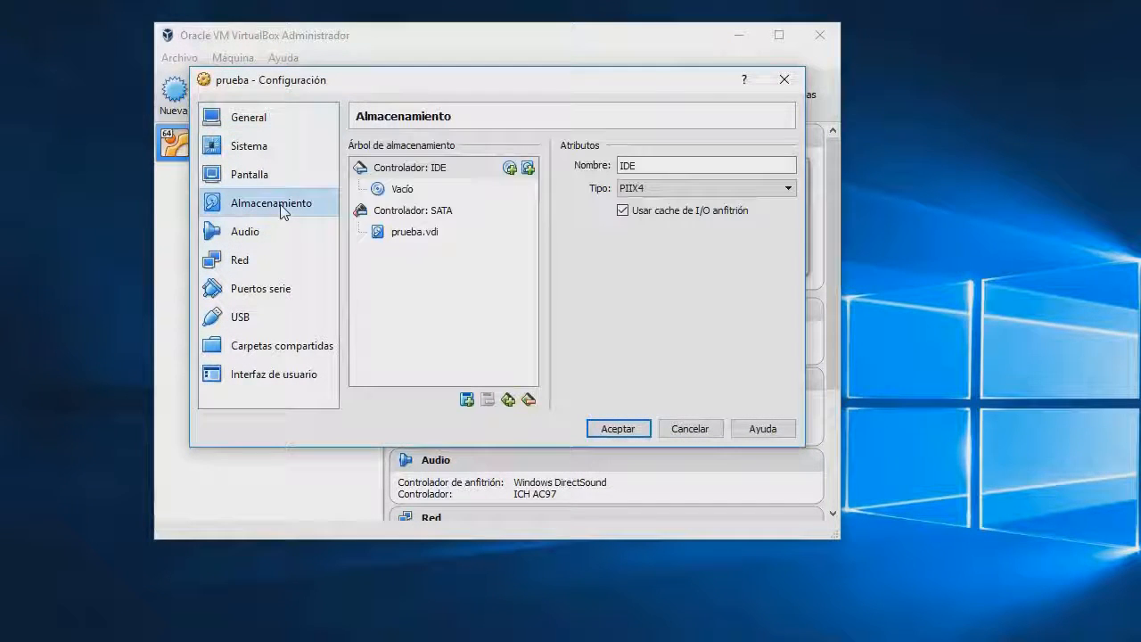
{"action": "left_click", "coordinate": [403, 190]}
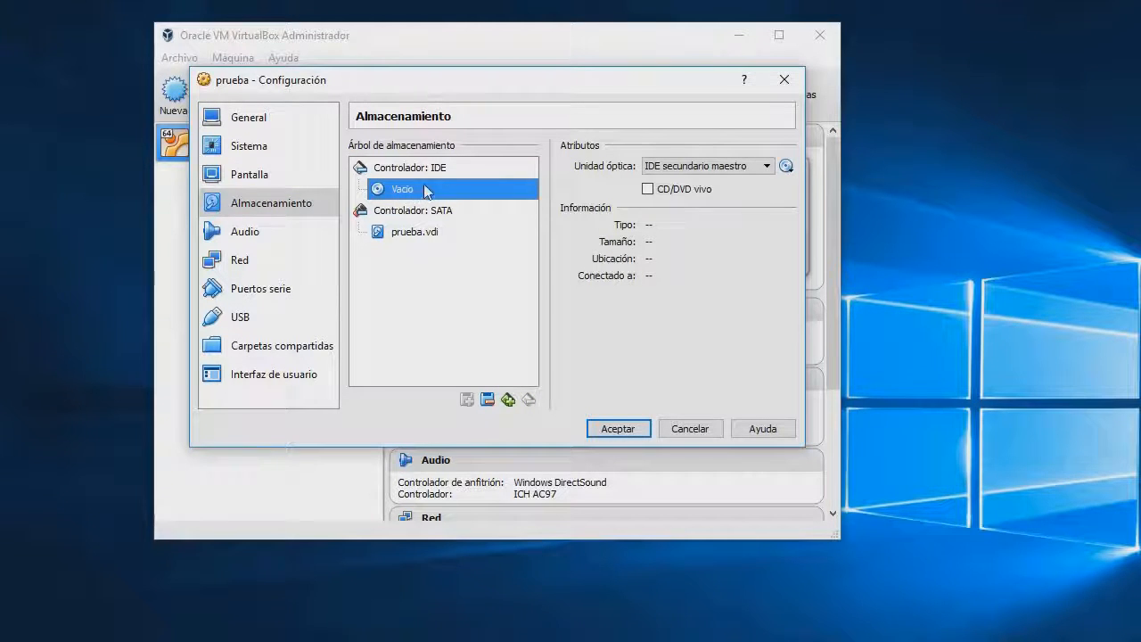
{"action": "left_click", "coordinate": [784, 167]}
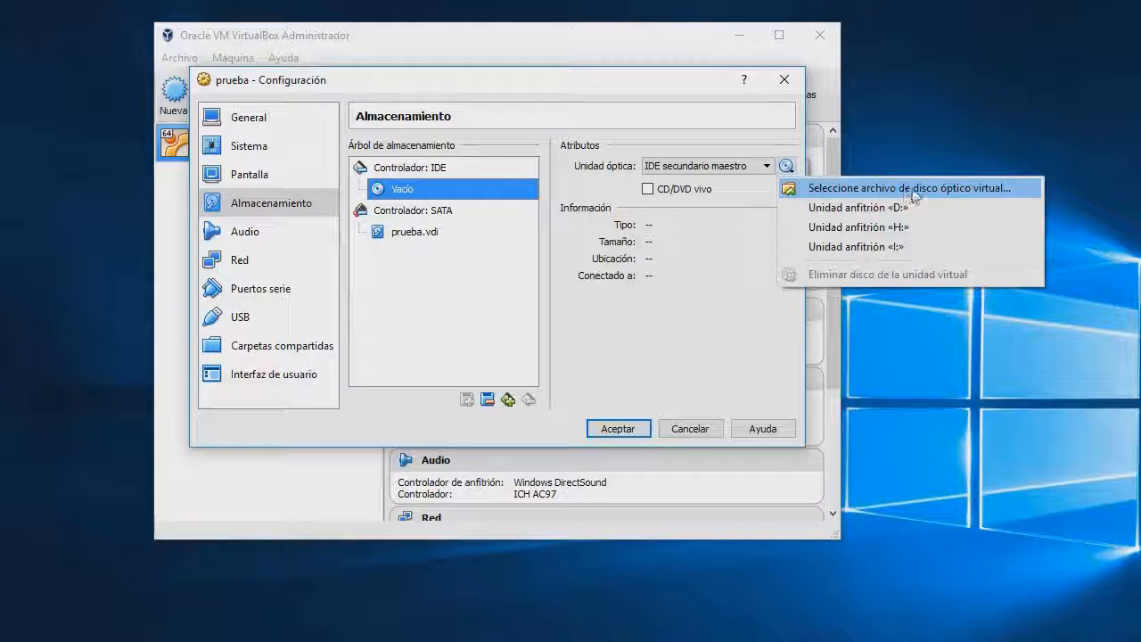
{"action": "left_click", "coordinate": [954, 192]}
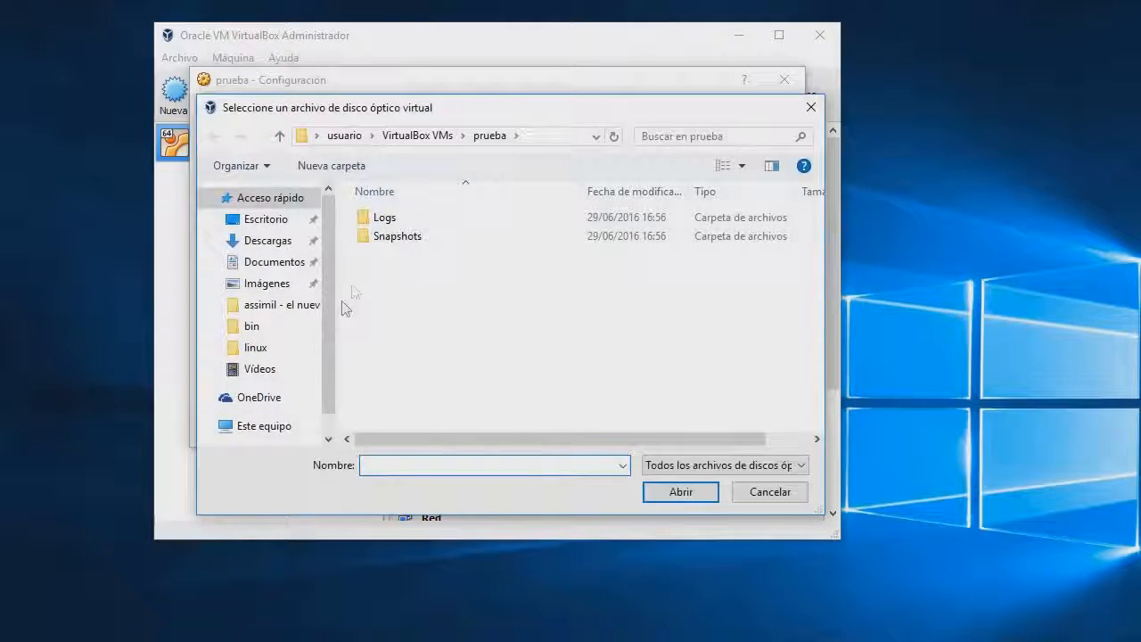
{"action": "left_click", "coordinate": [282, 247]}
{"action": "left_click_drag", "start_coordinate": [450, 251], "coordinate": [446, 247]}
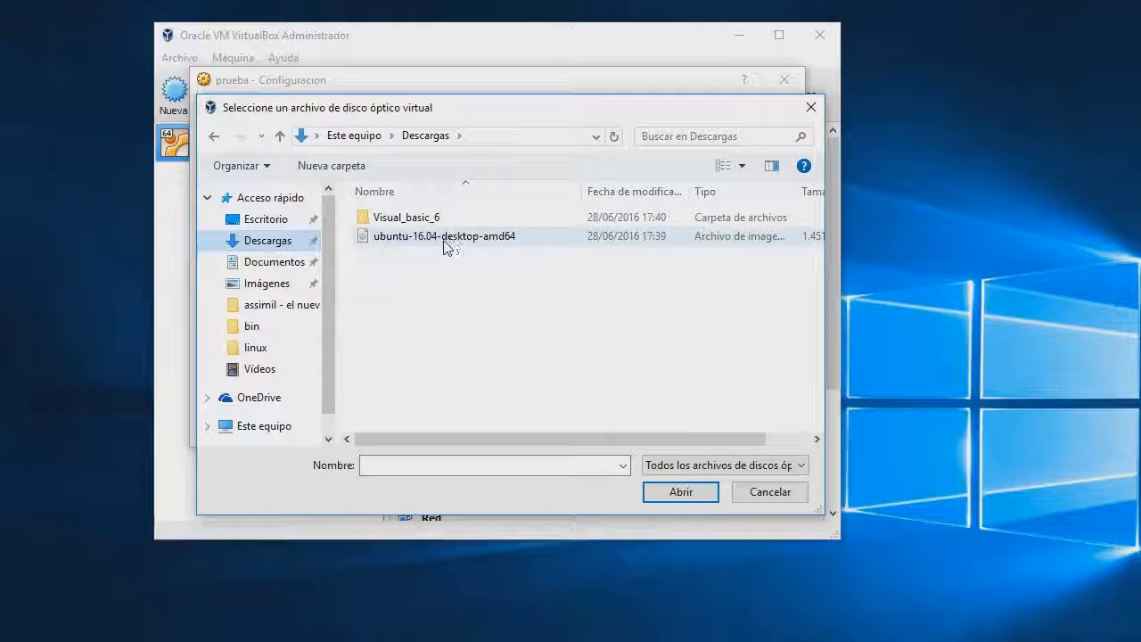
{"action": "left_click", "coordinate": [446, 239]}
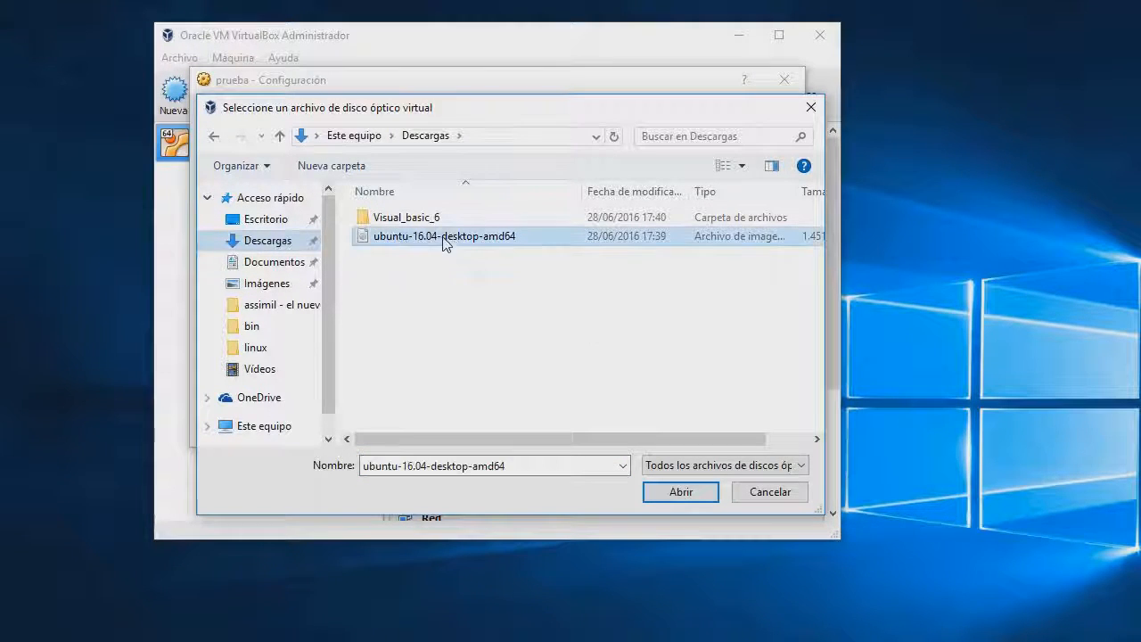
{"action": "left_click", "coordinate": [678, 496]}
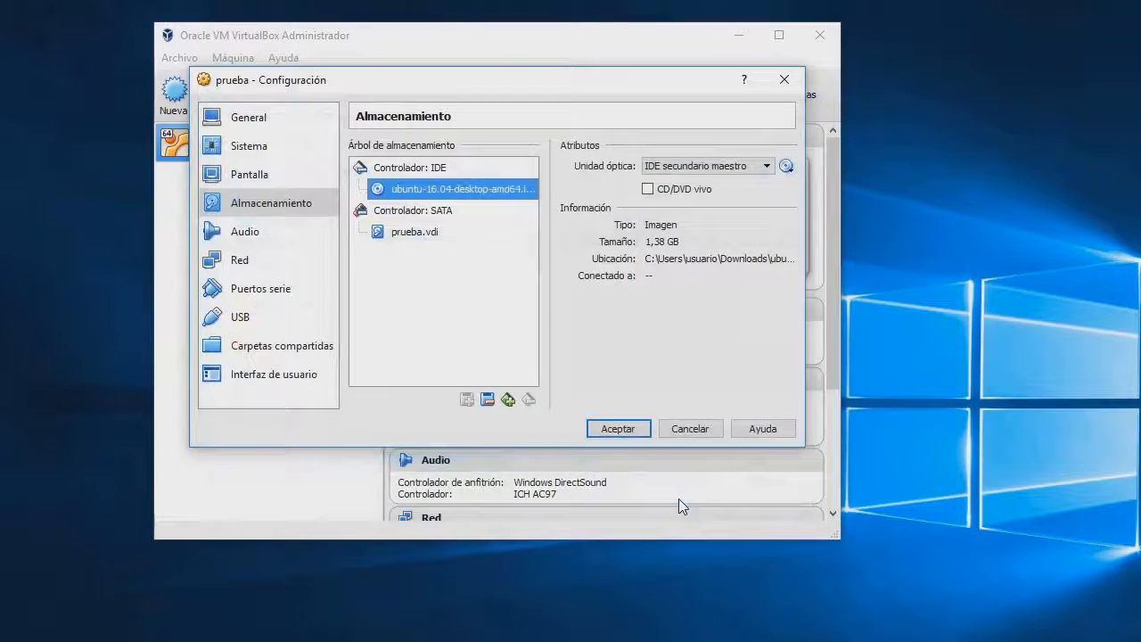
{"action": "left_click", "coordinate": [617, 429]}
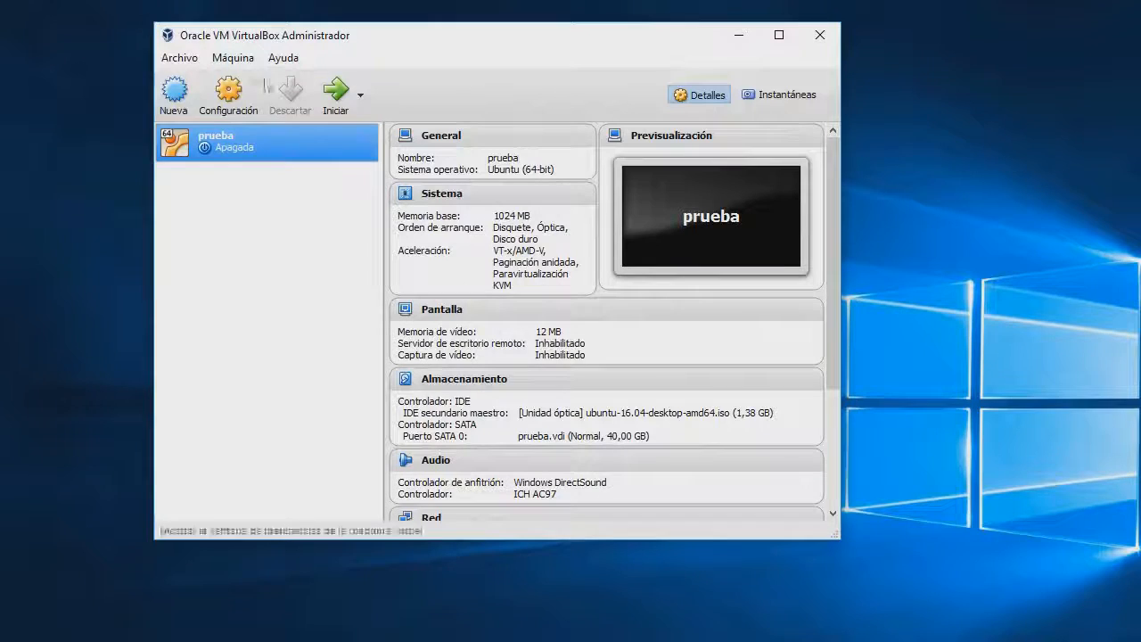
Start prueba, move its window into place, and dismiss the keyboard autocapture notice
{"action": "left_click", "coordinate": [334, 102]}
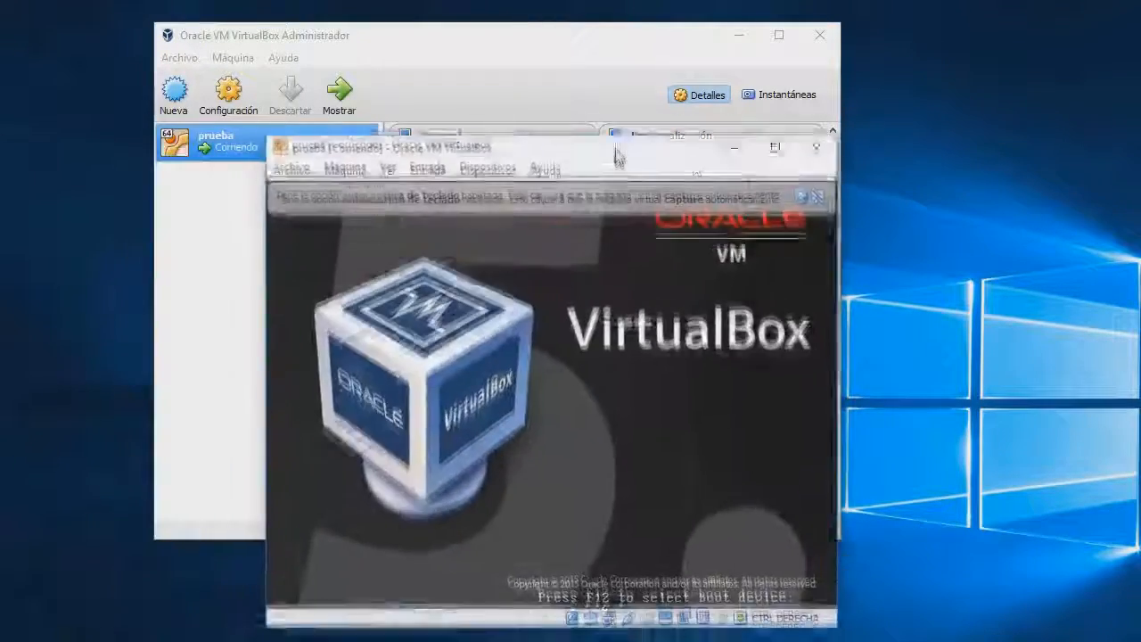
{"action": "left_click_drag", "start_coordinate": [612, 158], "coordinate": [590, 76]}
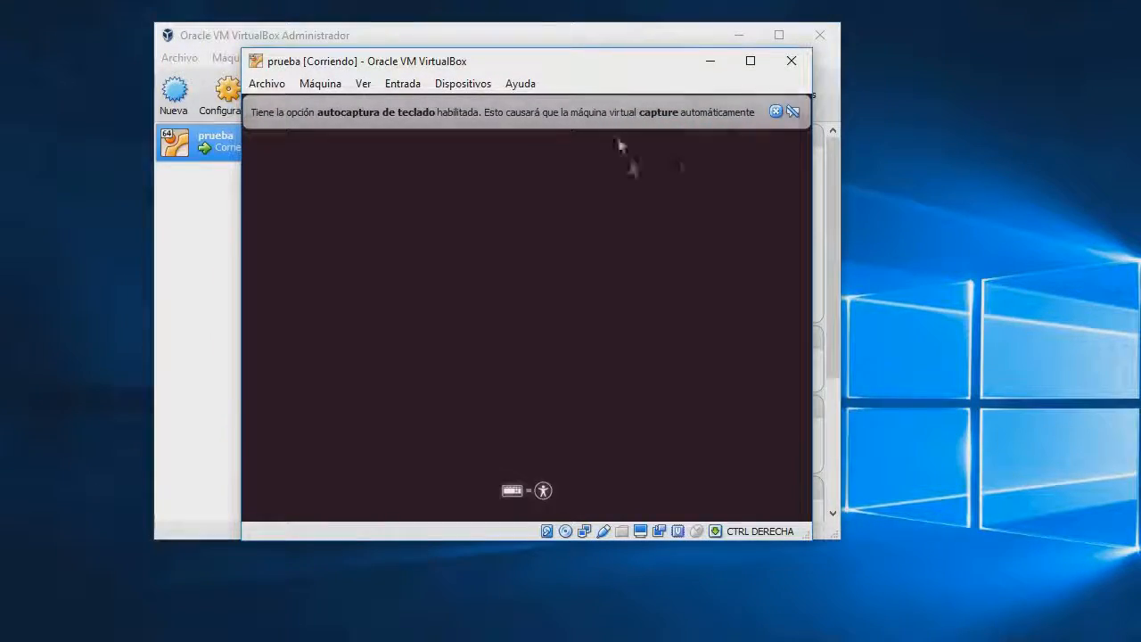
{"action": "left_click", "coordinate": [775, 111]}
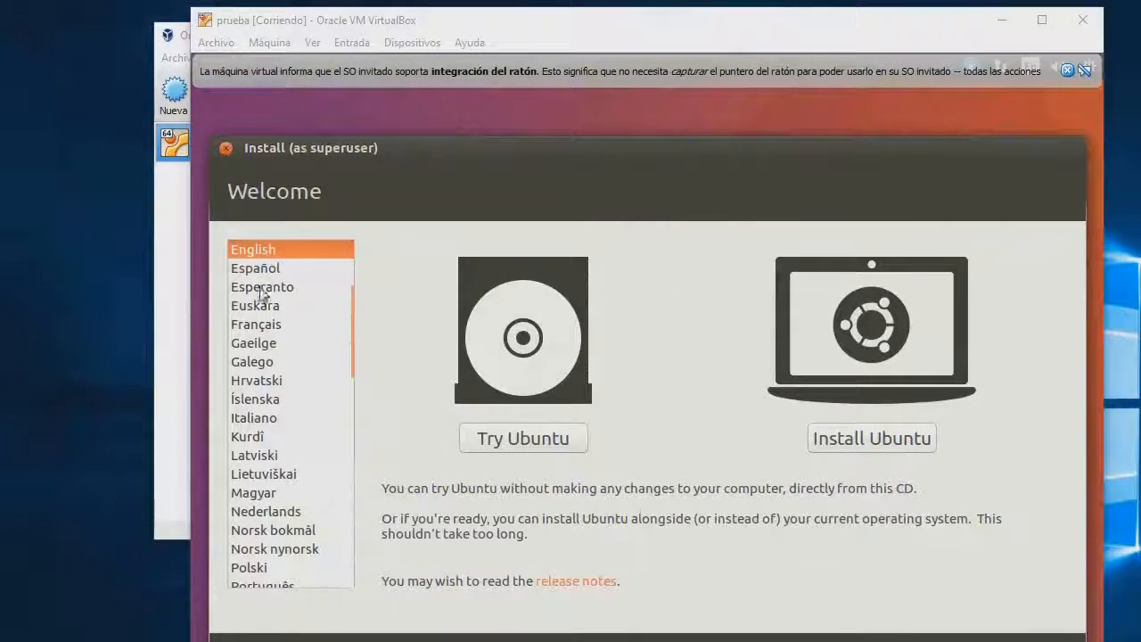
Switch the installer to Español, start installing Ubuntu, and select the Más opciones installation type
{"action": "left_click", "coordinate": [259, 267]}
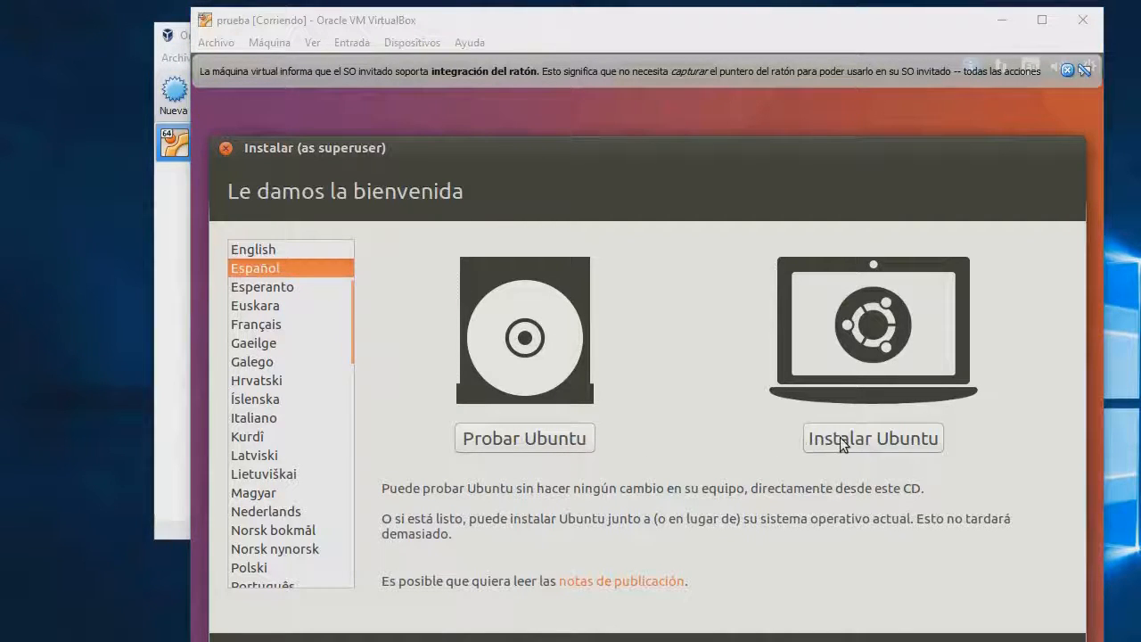
{"action": "left_click", "coordinate": [871, 442]}
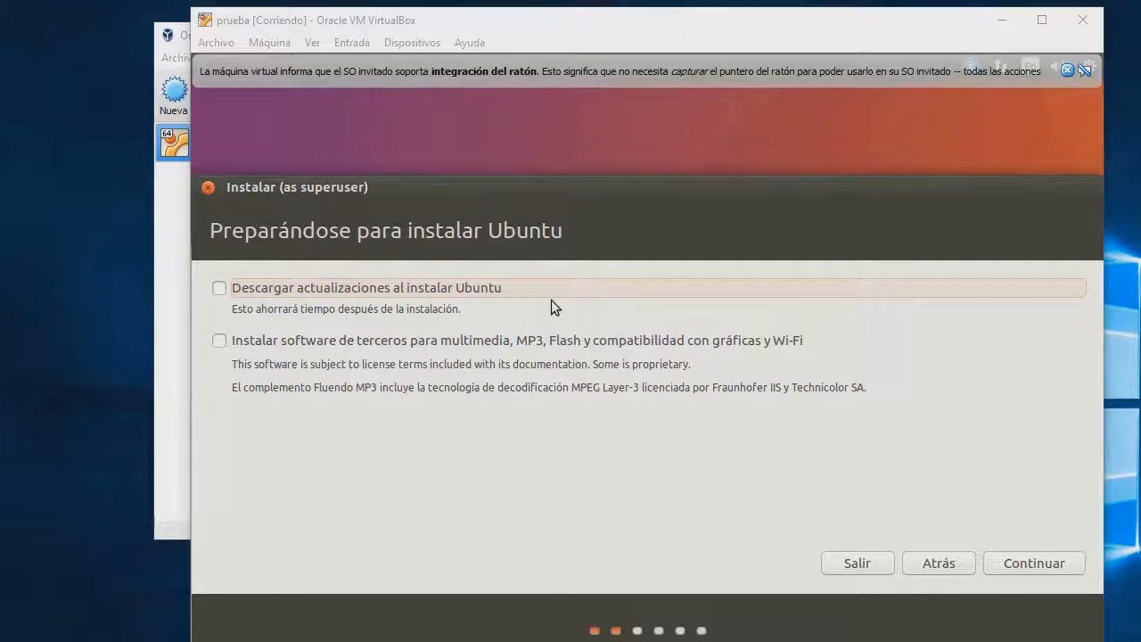
{"action": "left_click", "coordinate": [1029, 562]}
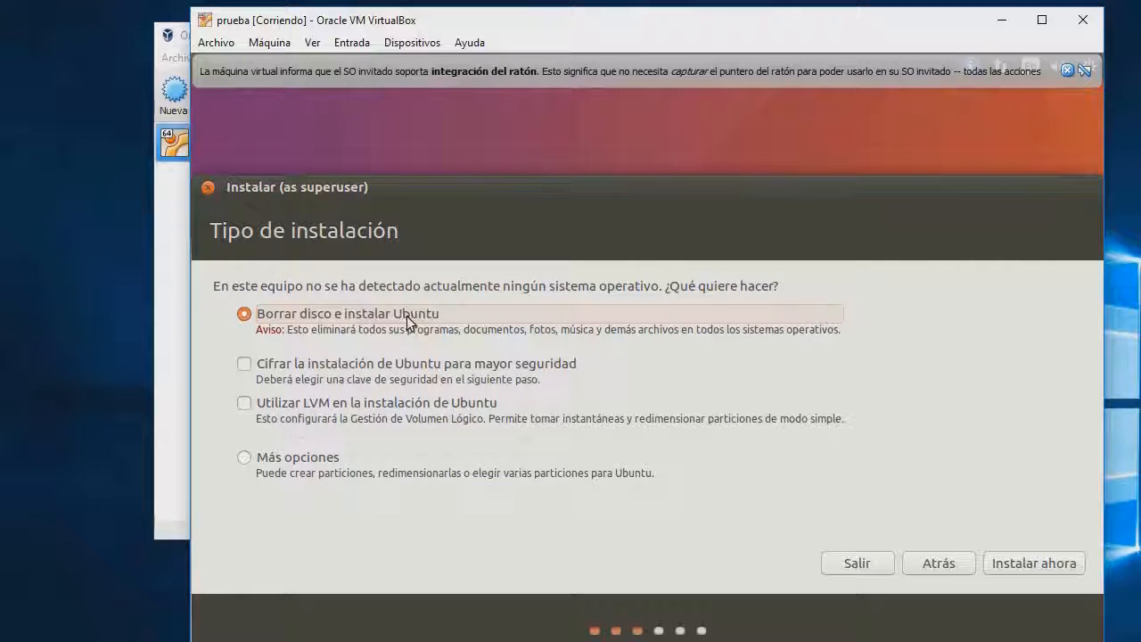
{"action": "left_click", "coordinate": [299, 464]}
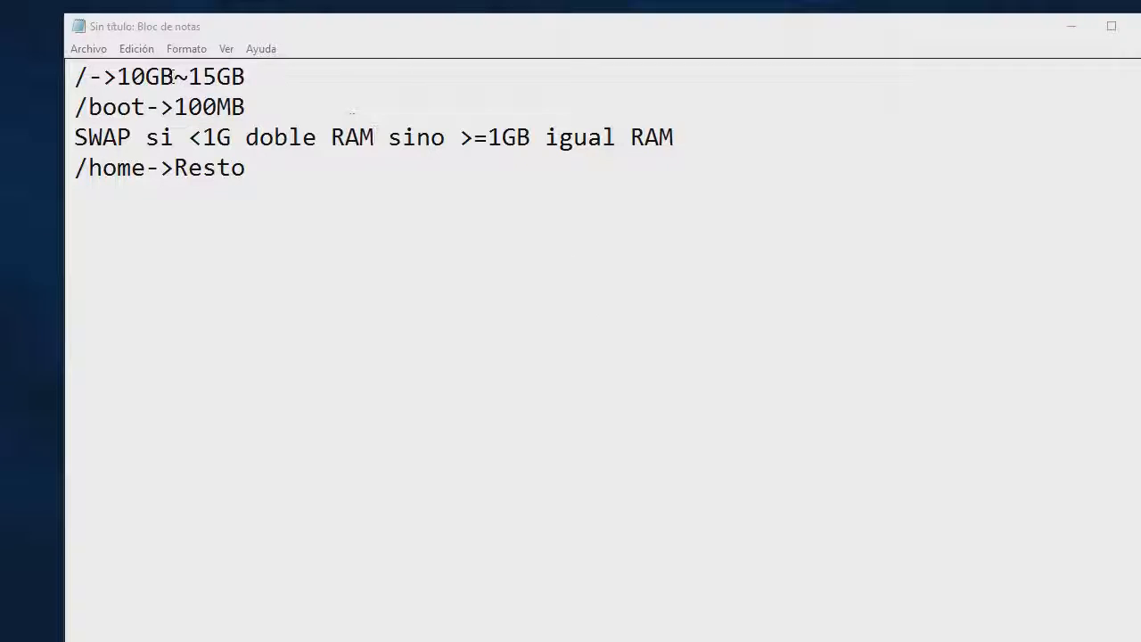
Highlight the /, /boot and /home entries in the notes, then continue to the partition table
{"action": "left_click_drag", "start_coordinate": [75, 77], "coordinate": [87, 79]}
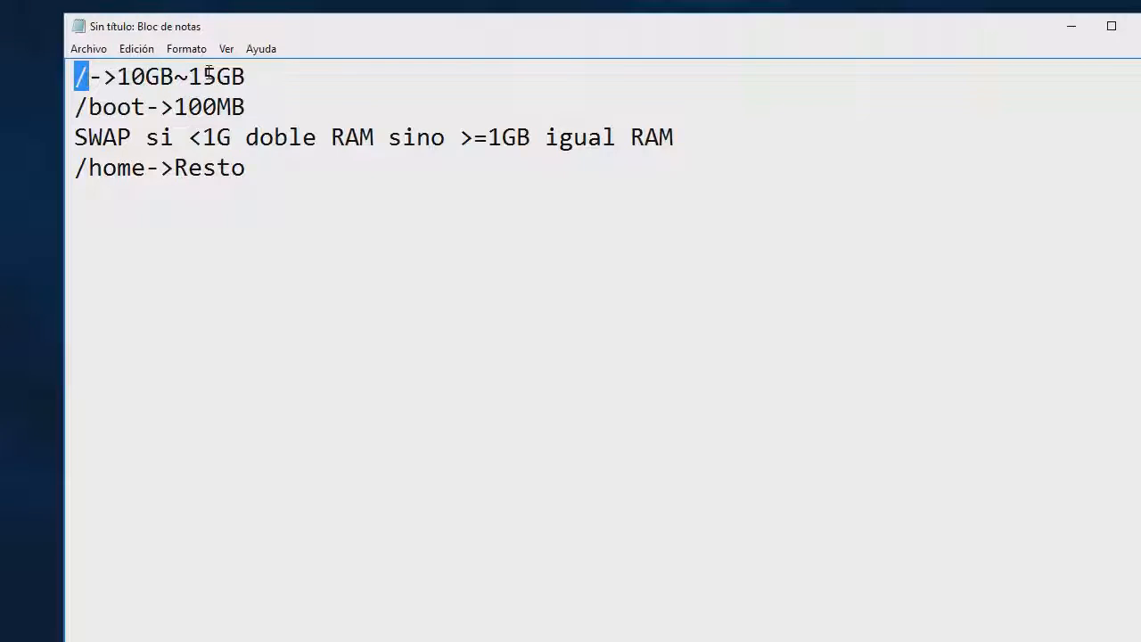
{"action": "left_click_drag", "start_coordinate": [77, 107], "coordinate": [146, 107]}
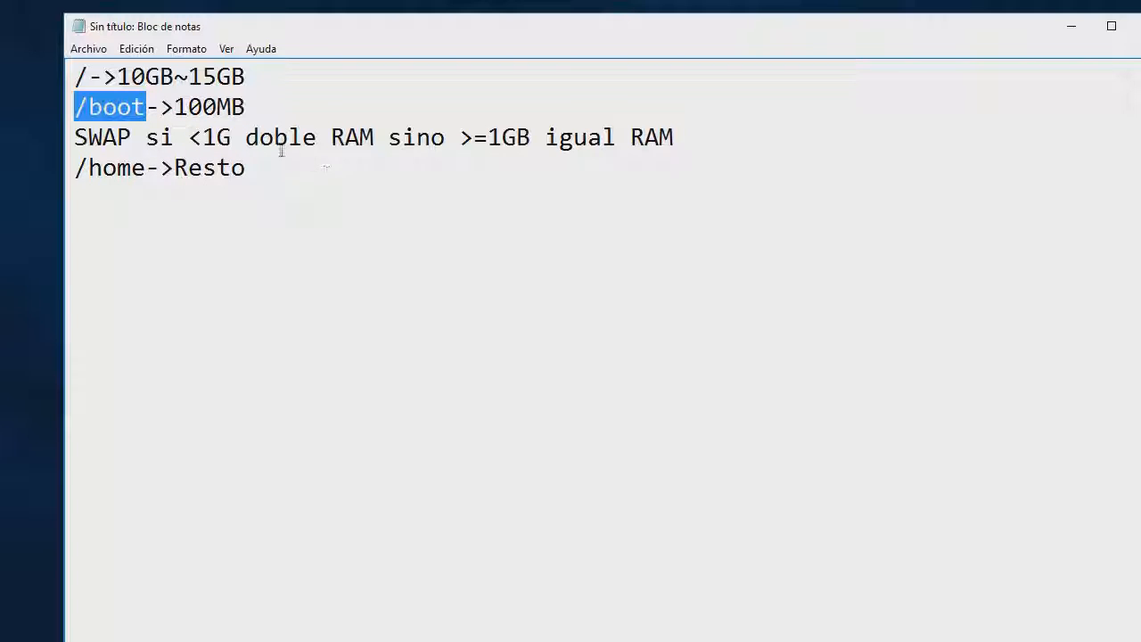
{"action": "left_click_drag", "start_coordinate": [144, 169], "coordinate": [75, 170]}
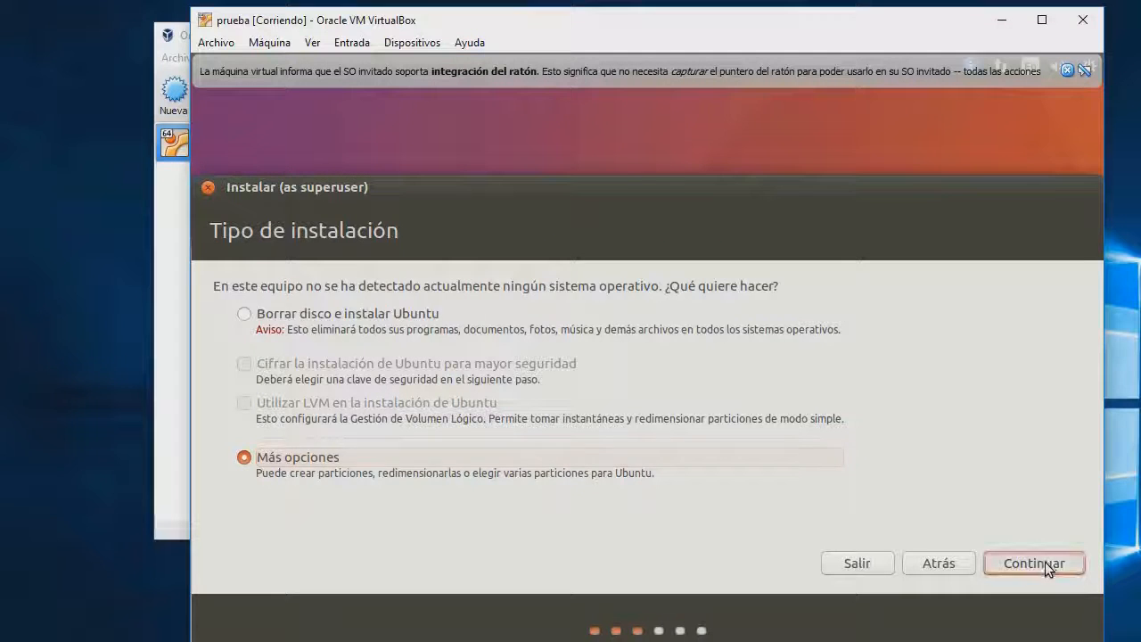
{"action": "left_click", "coordinate": [1034, 630]}
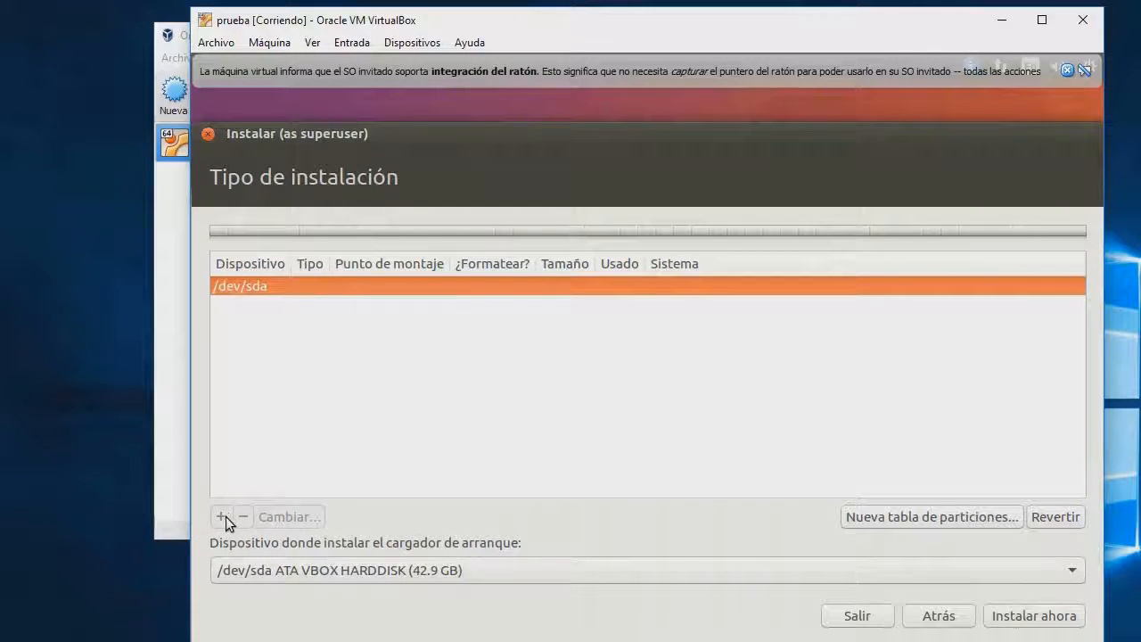
Create a new empty partition table on /dev/sda and select its free space
{"action": "left_click", "coordinate": [883, 518]}
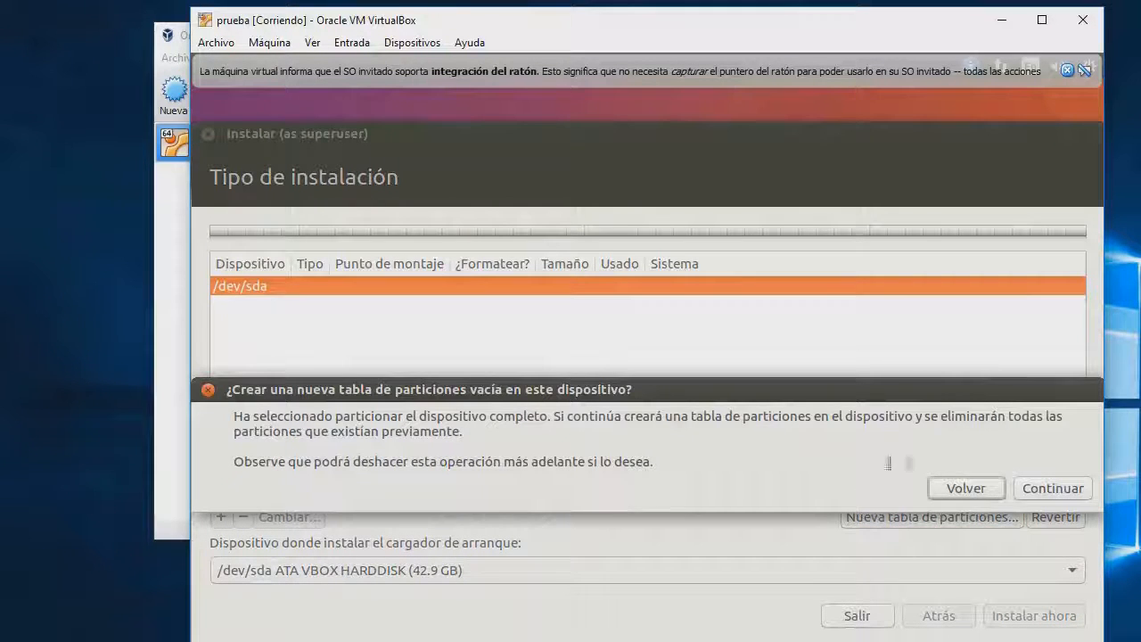
{"action": "left_click", "coordinate": [1043, 488]}
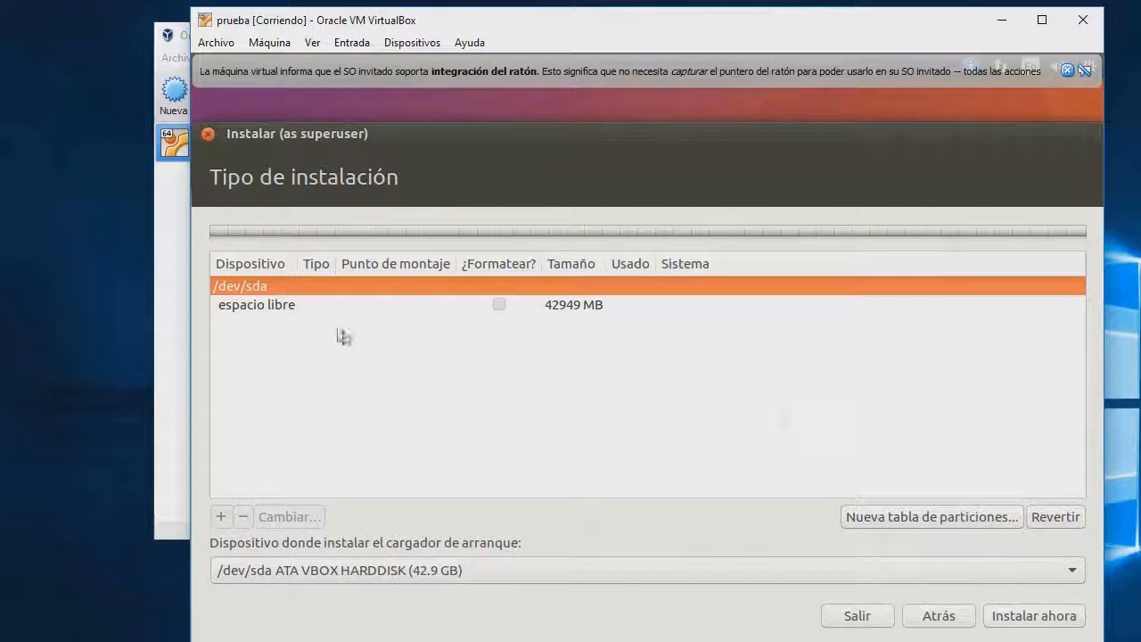
{"action": "left_click", "coordinate": [280, 305]}
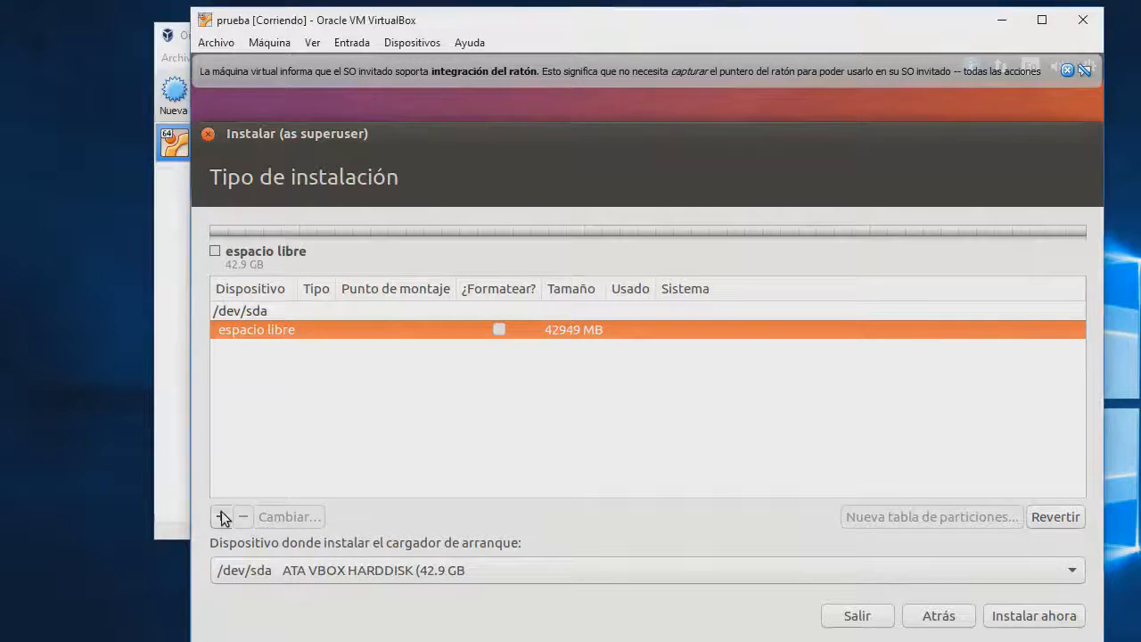
Add a 100 MB primary ext2 partition mounted at /boot
{"action": "left_click", "coordinate": [222, 518]}
{"action": "left_click_drag", "start_coordinate": [735, 275], "coordinate": [741, 294]}
{"action": "double_click", "coordinate": [760, 325]}
{"action": "type", "text": "100"}
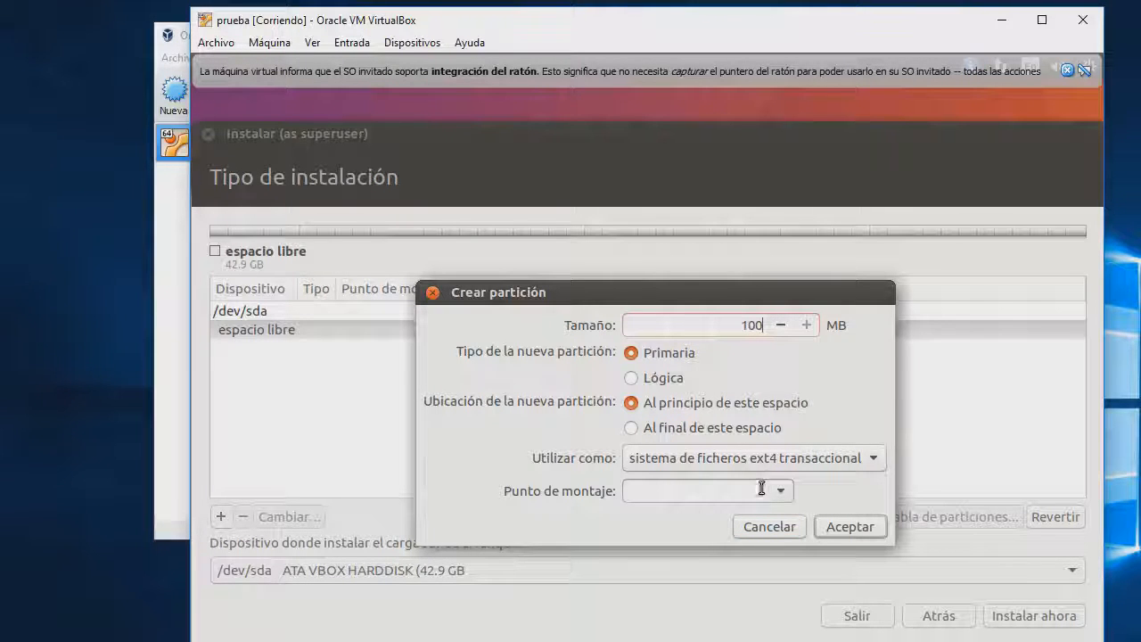
{"action": "left_click", "coordinate": [774, 459]}
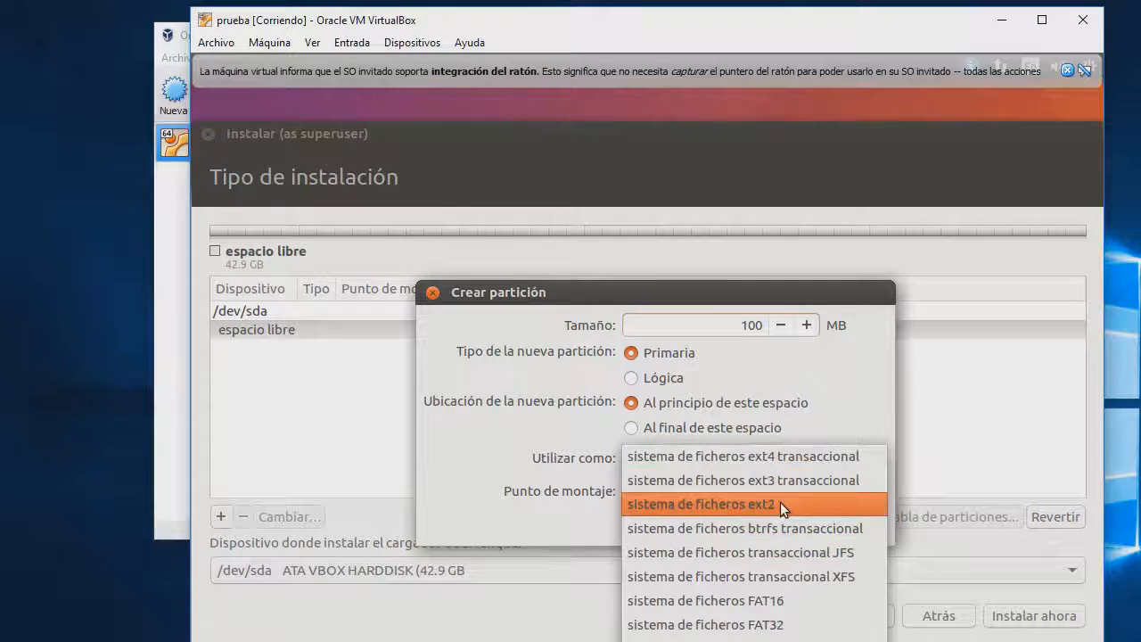
{"action": "left_click", "coordinate": [780, 504]}
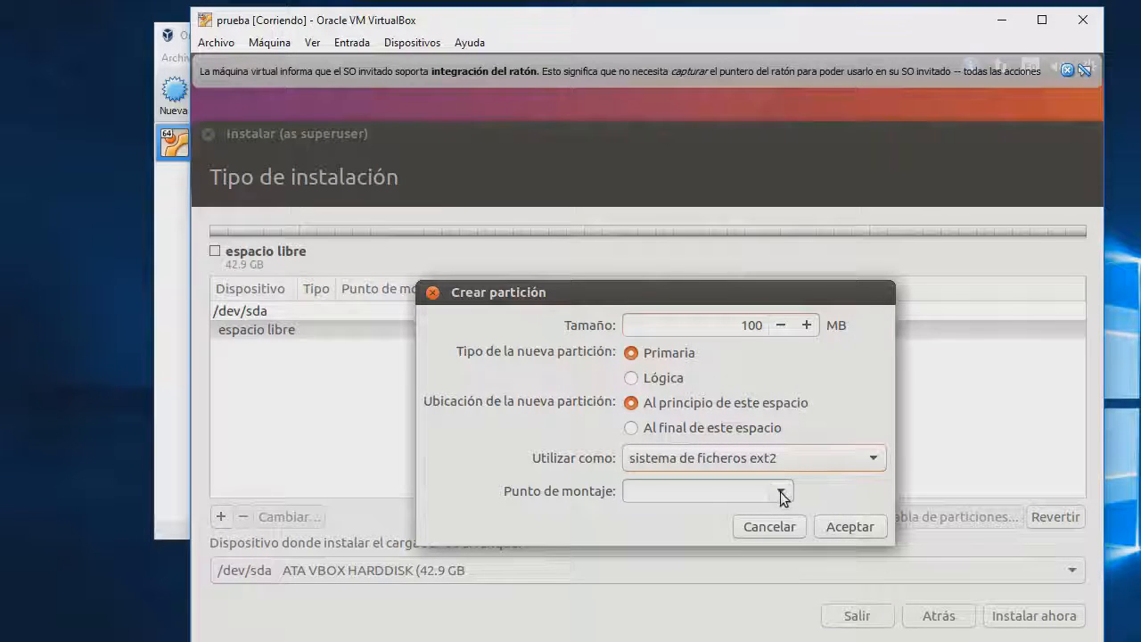
{"action": "left_click", "coordinate": [782, 493]}
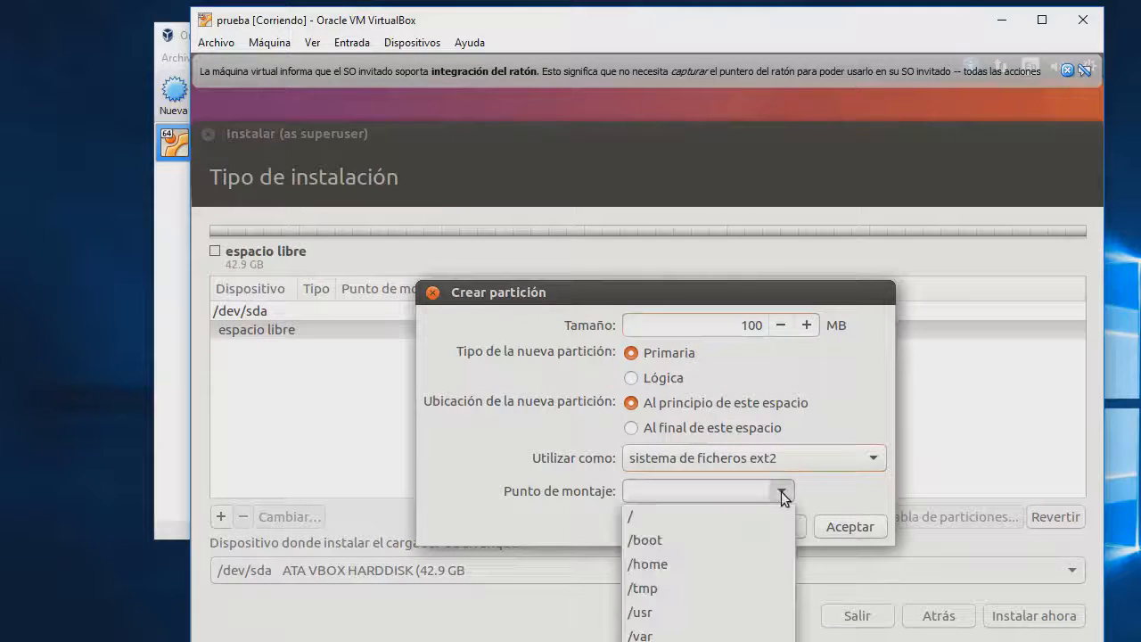
{"action": "left_click", "coordinate": [709, 540]}
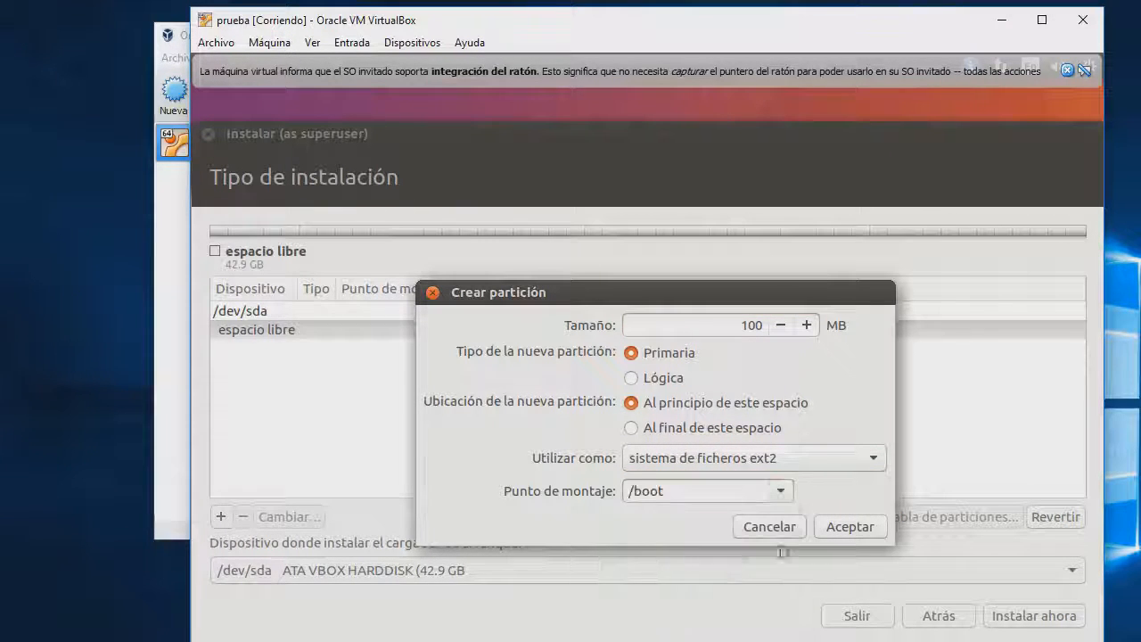
{"action": "left_click", "coordinate": [859, 528]}
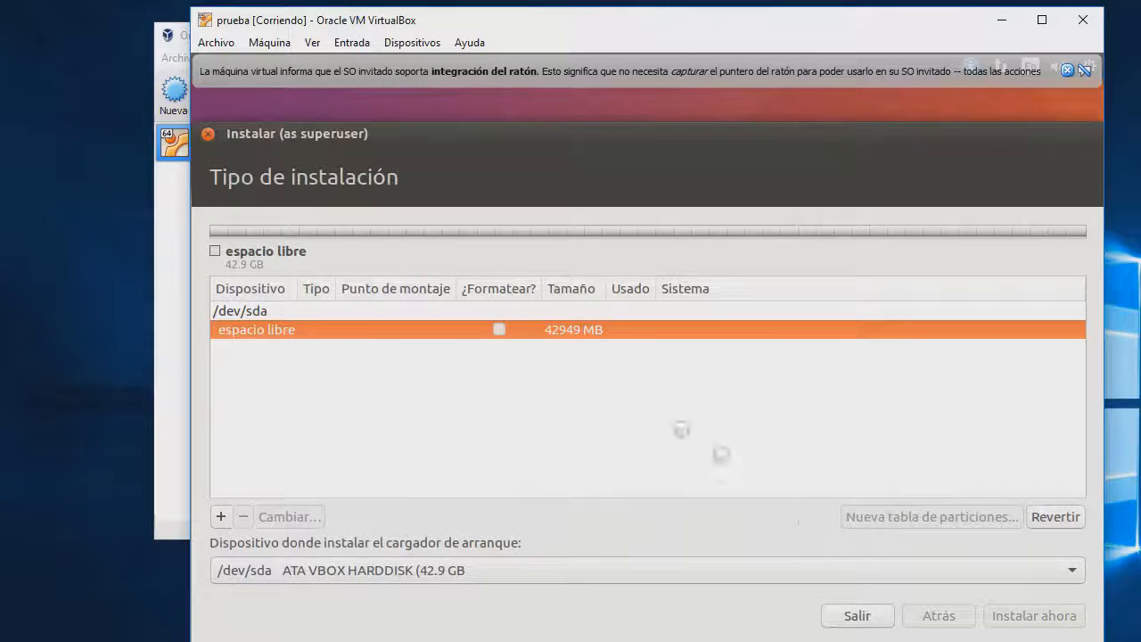
{"action": "left_click", "coordinate": [266, 348]}
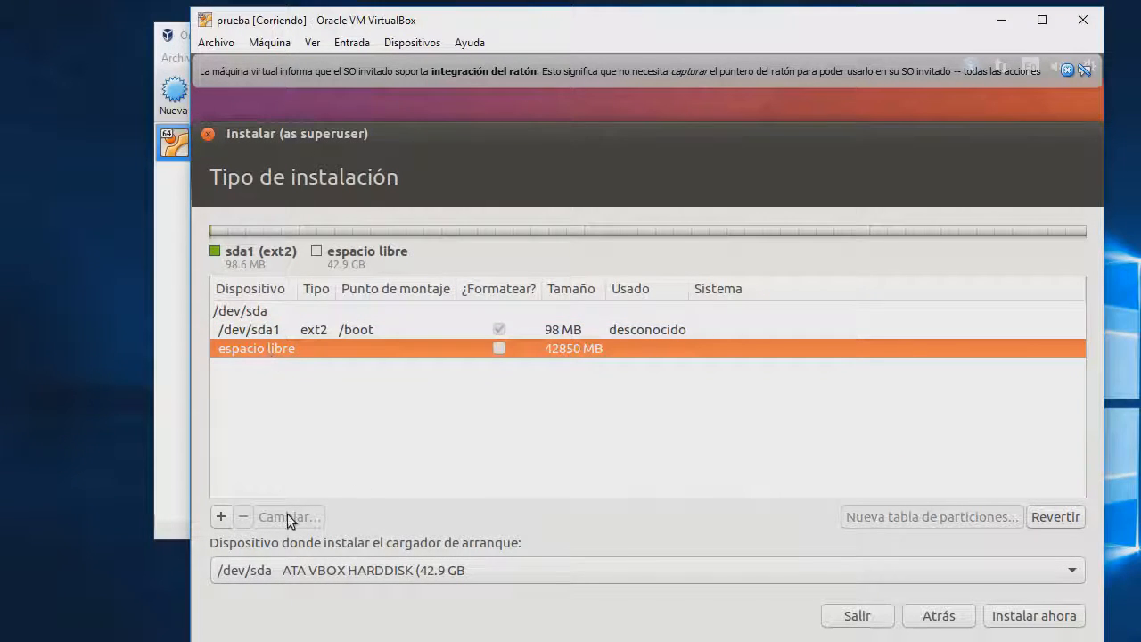
Create a 28850 MB logical ext4 partition in the free space
{"action": "left_click", "coordinate": [222, 517]}
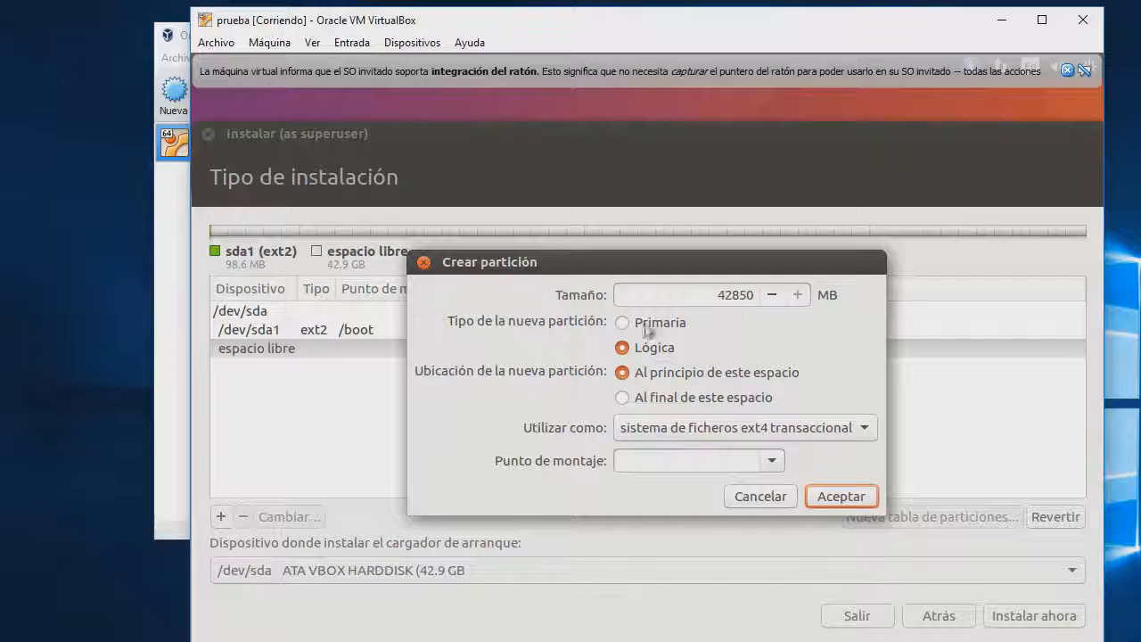
{"action": "left_click", "coordinate": [743, 300]}
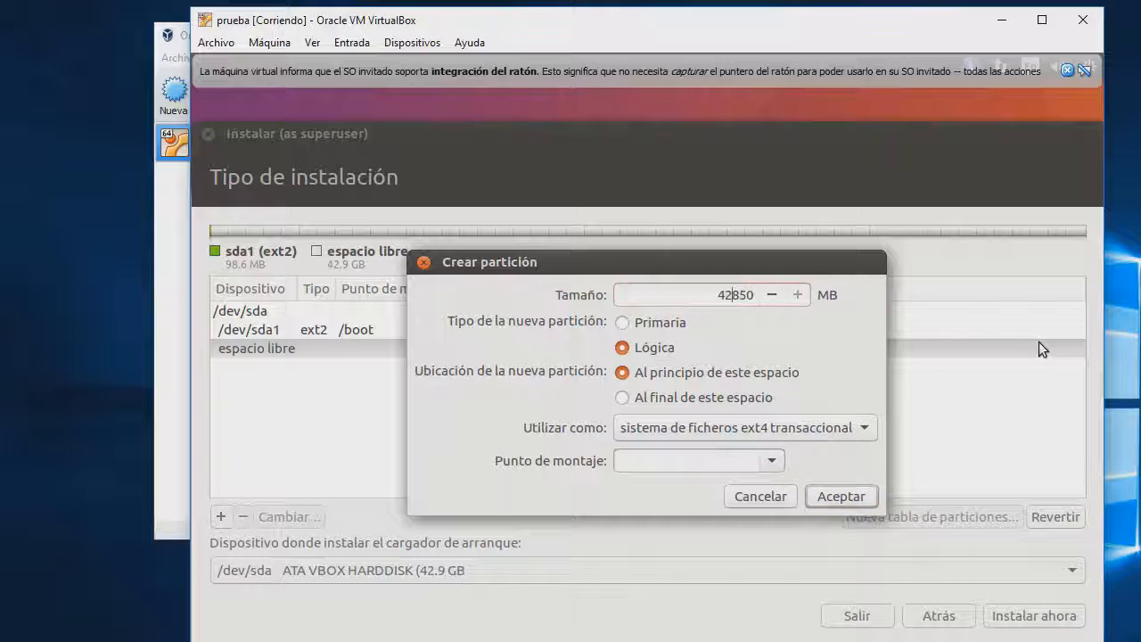
{"action": "key", "text": "BackSpace"}
{"action": "key", "text": "BackSpace"}
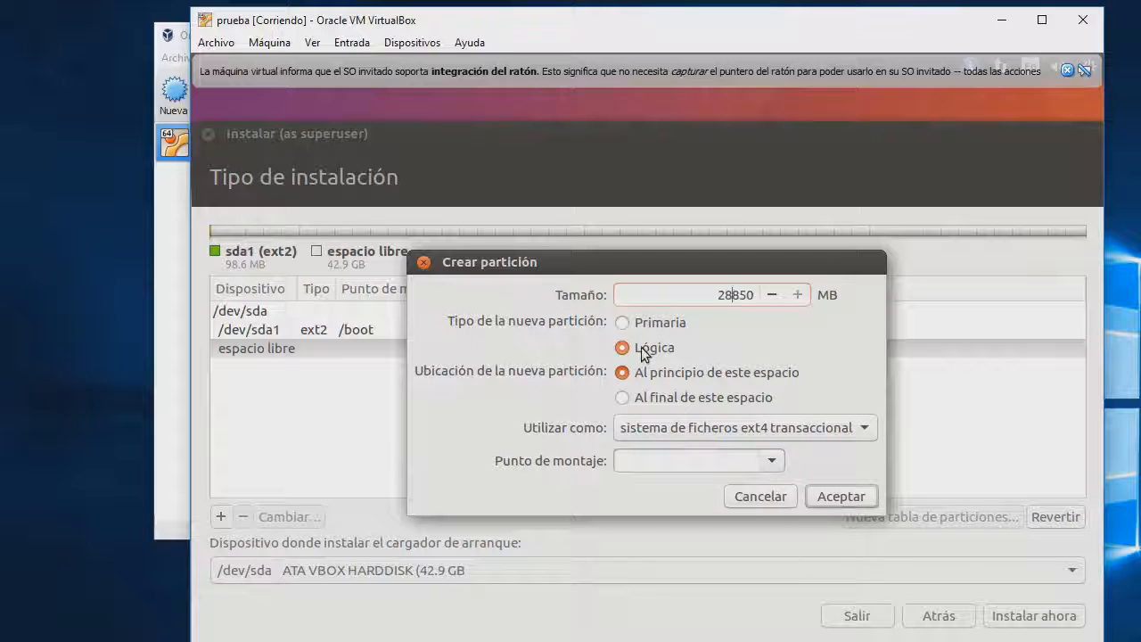
{"action": "left_click", "coordinate": [847, 497]}
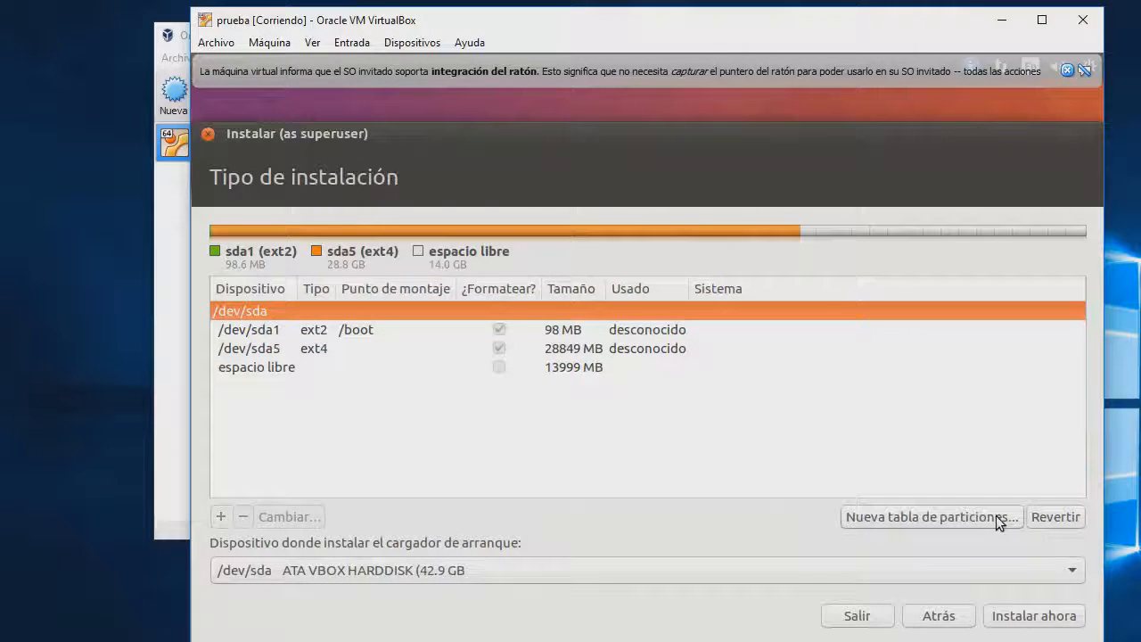
{"action": "left_click", "coordinate": [386, 367]}
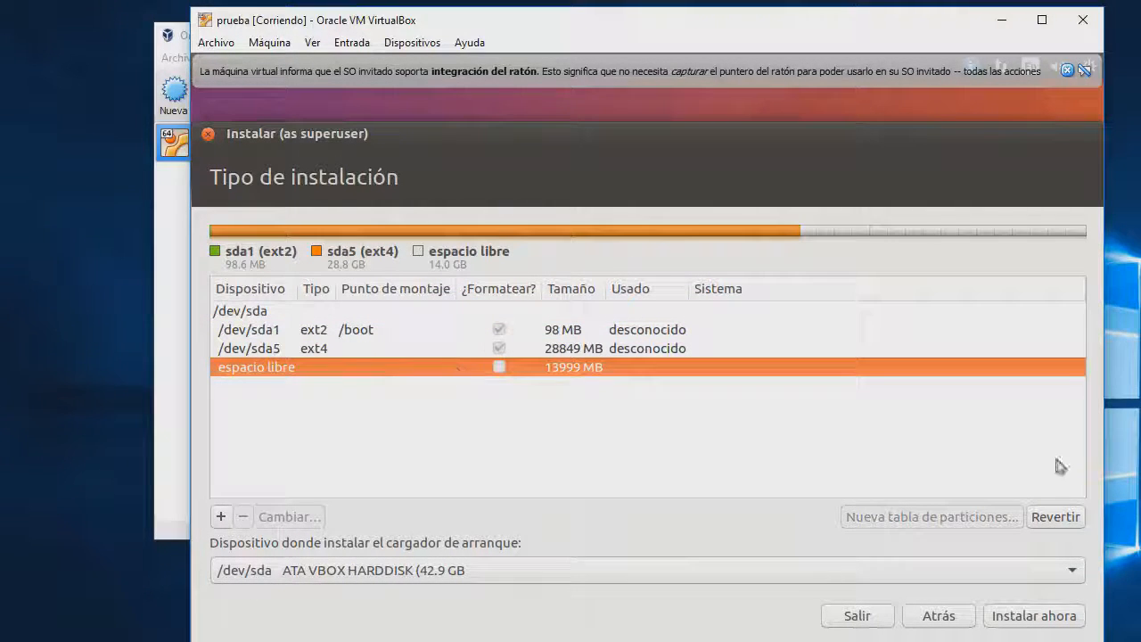
Create a 1000 MB logical ext4 partition from the remaining free space
{"action": "left_click", "coordinate": [221, 517]}
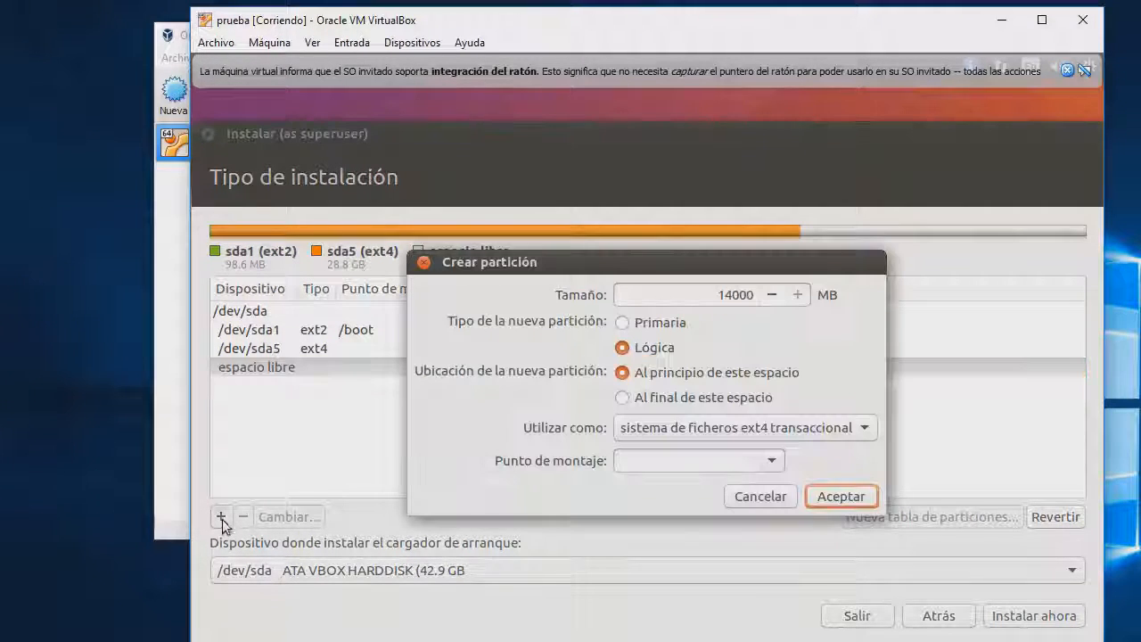
{"action": "left_click", "coordinate": [738, 298]}
{"action": "key", "text": "BackSpace"}
{"action": "key", "text": "BackSpace"}
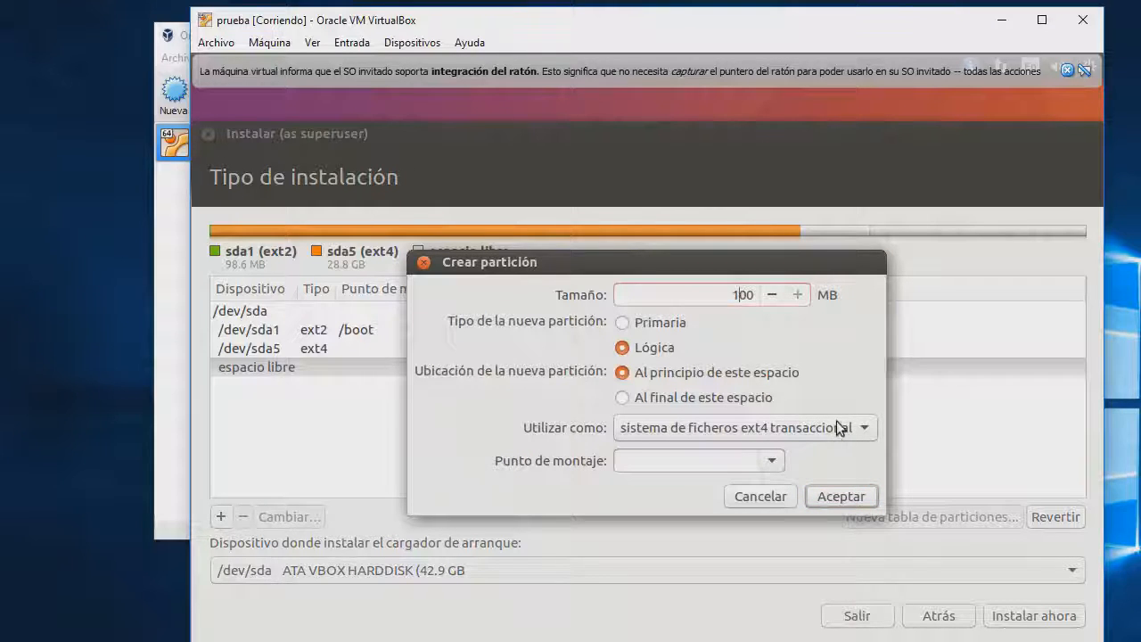
{"action": "type", "text": "10"}
{"action": "left_click", "coordinate": [827, 492]}
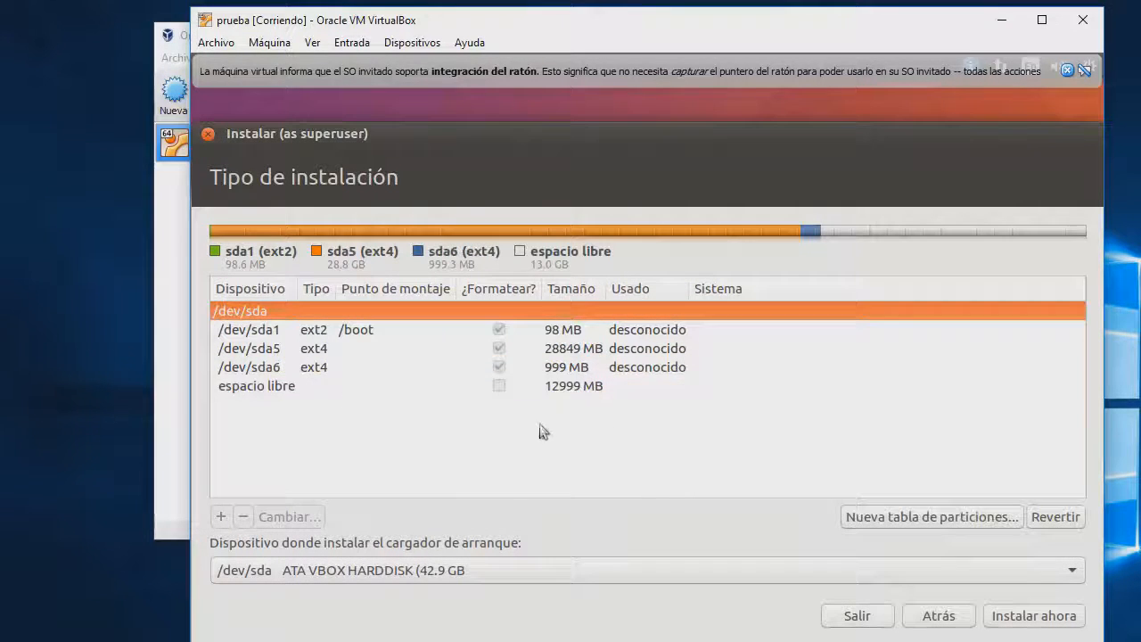
{"action": "left_click", "coordinate": [332, 390]}
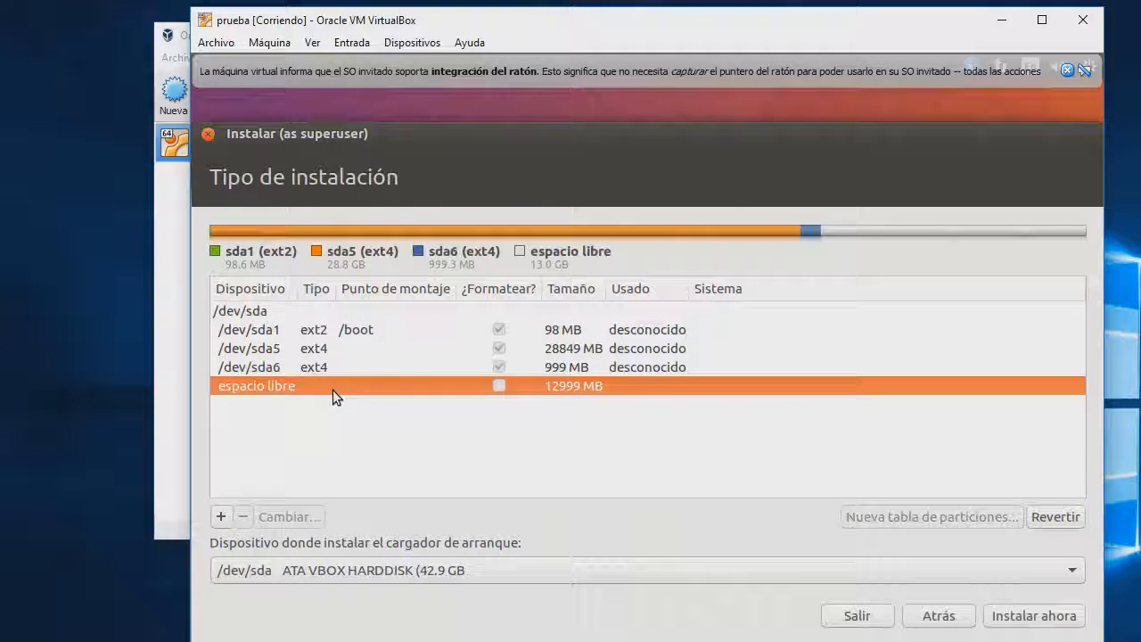
Use the remaining 12999 MB for an ext4 partition mounted at /
{"action": "left_click", "coordinate": [221, 517]}
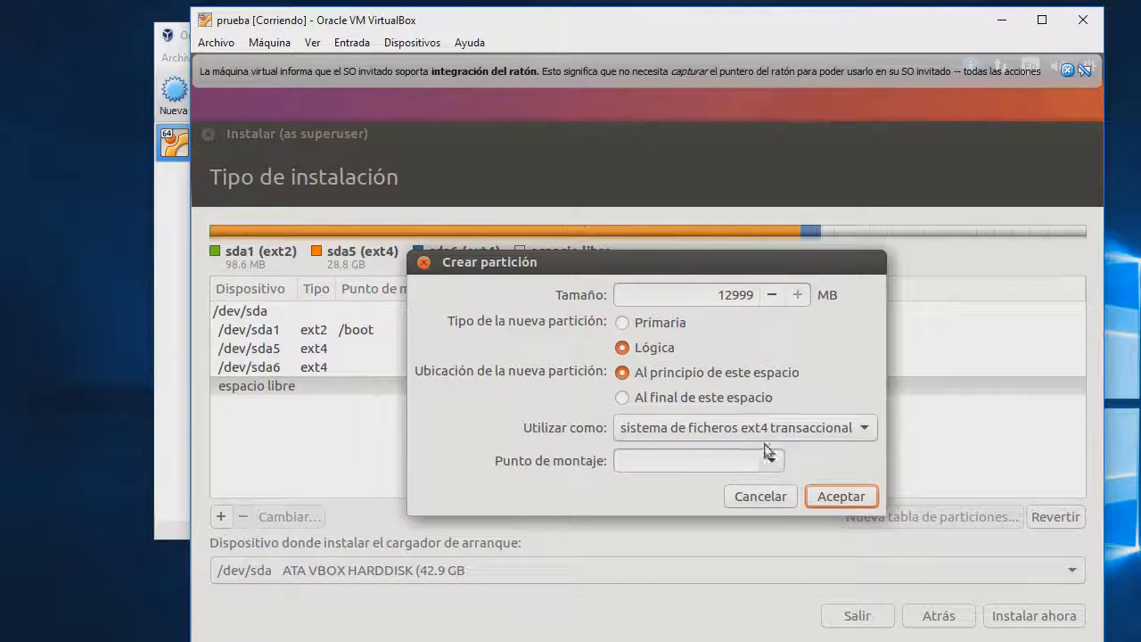
{"action": "left_click", "coordinate": [766, 456]}
{"action": "left_click", "coordinate": [671, 484]}
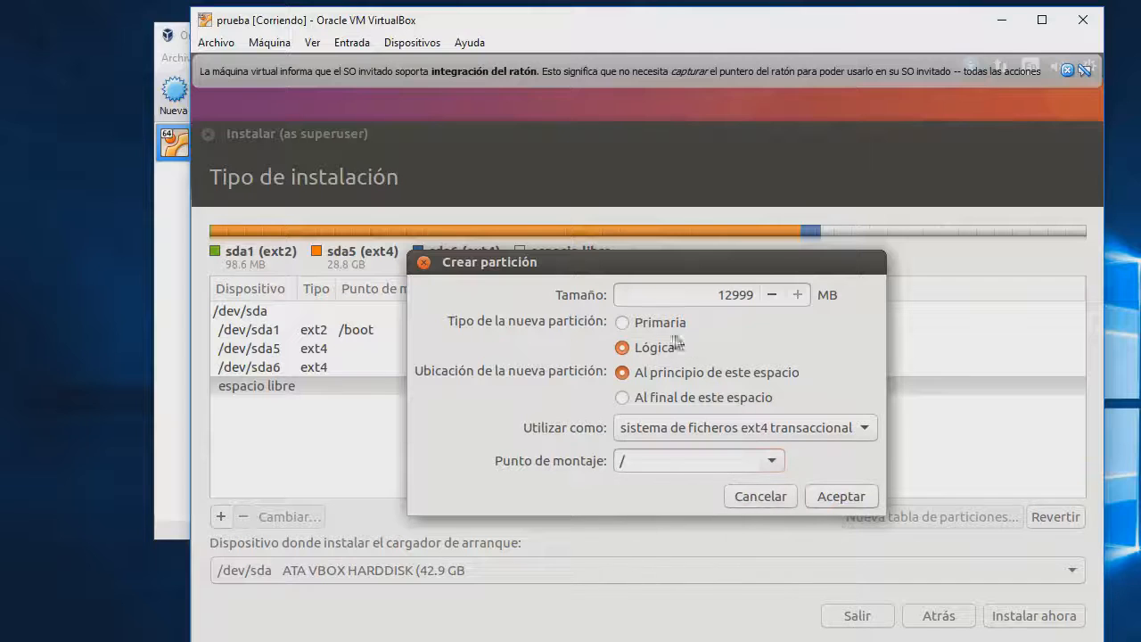
{"action": "left_click", "coordinate": [841, 498]}
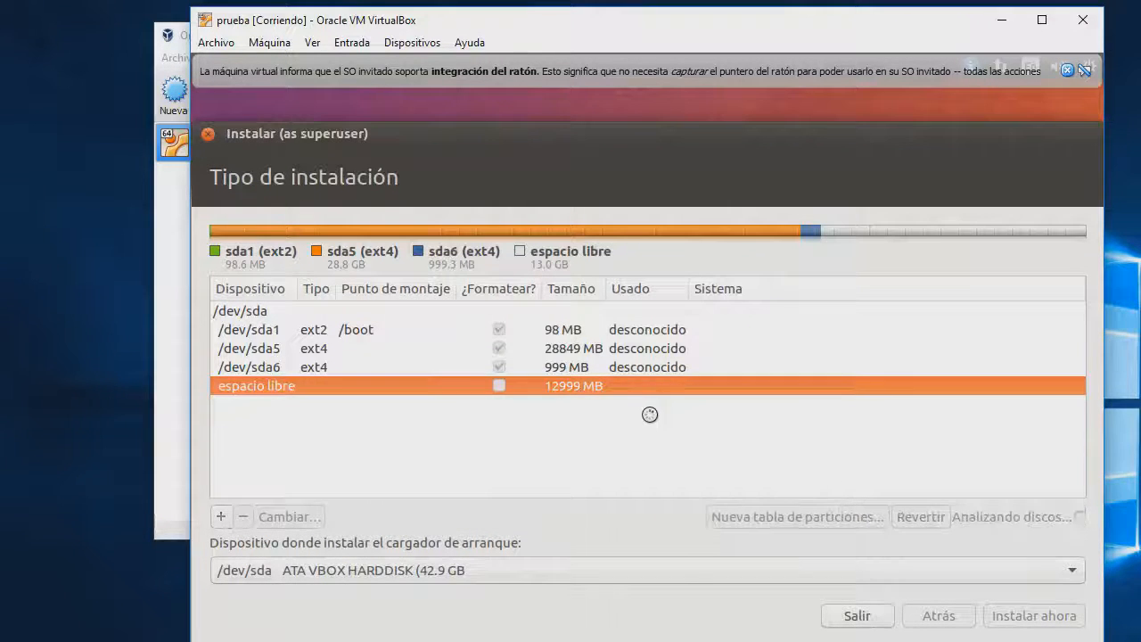
{"action": "left_click", "coordinate": [331, 367]}
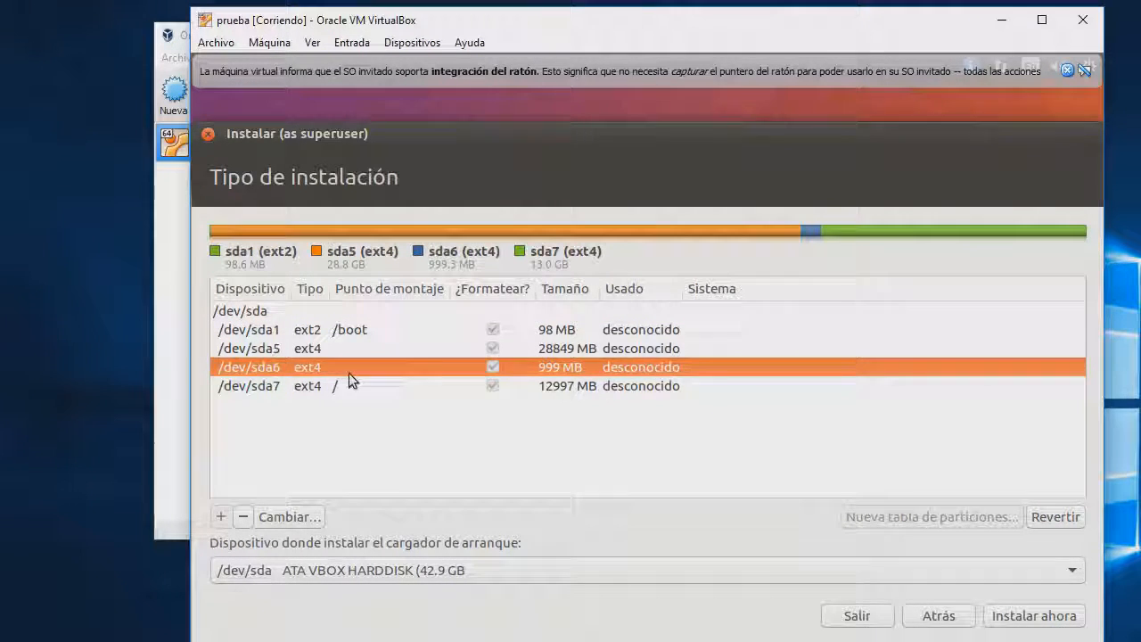
Change the 999 MB /dev/sda6 partition from ext4 to área de intercambio (swap)
{"action": "double_click", "coordinate": [349, 373]}
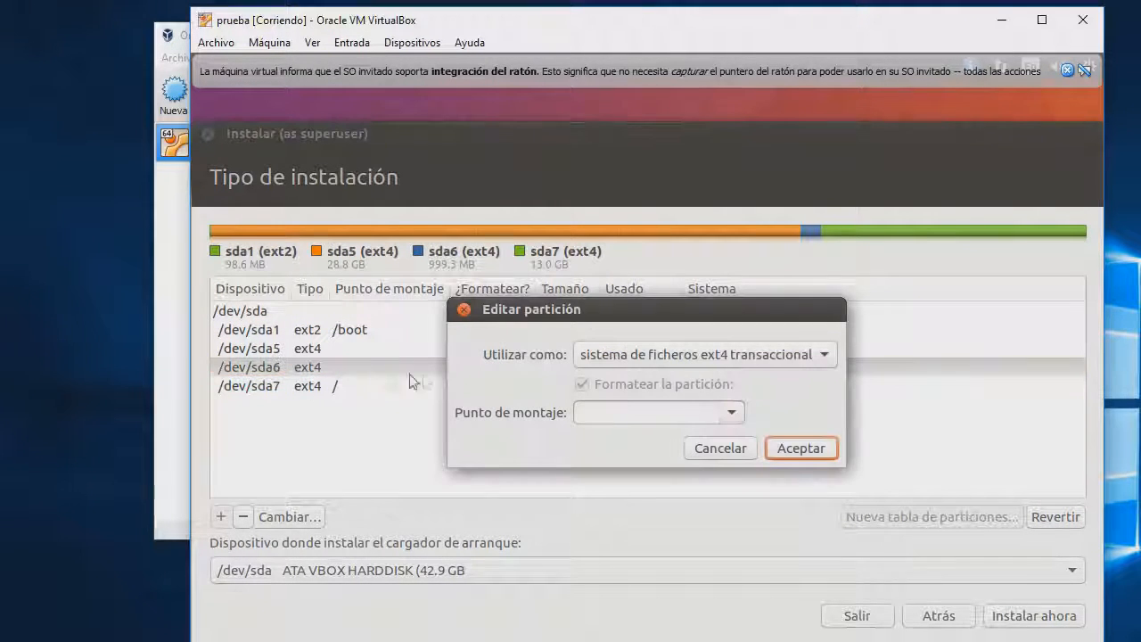
{"action": "left_click", "coordinate": [735, 414]}
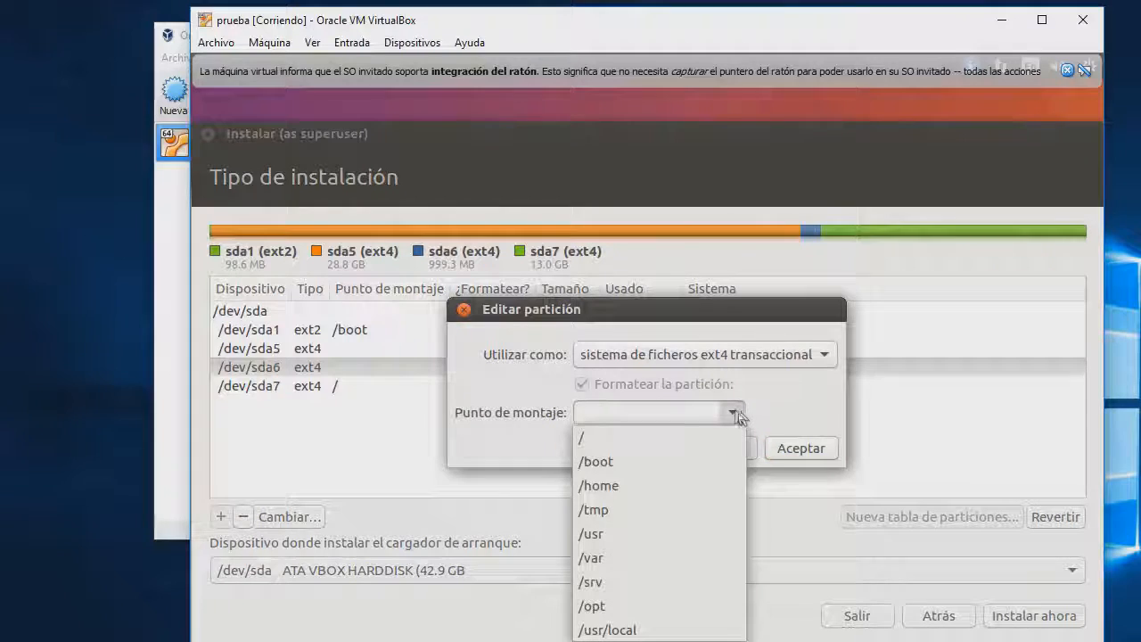
{"action": "left_click", "coordinate": [632, 486]}
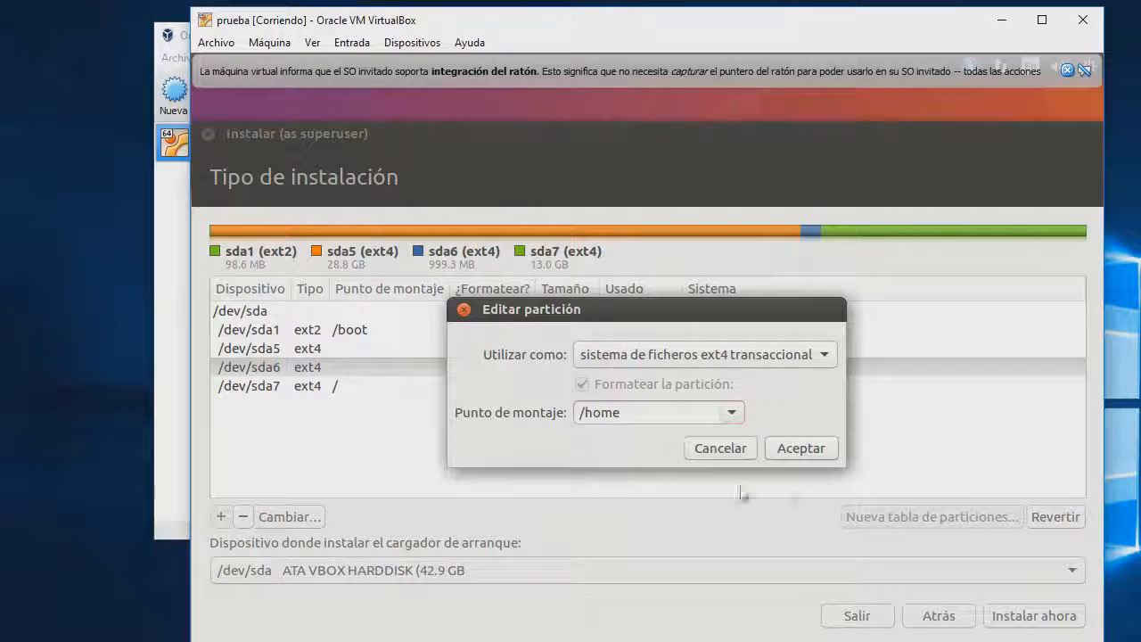
{"action": "left_click", "coordinate": [724, 447]}
{"action": "double_click", "coordinate": [444, 367]}
{"action": "left_click", "coordinate": [733, 415]}
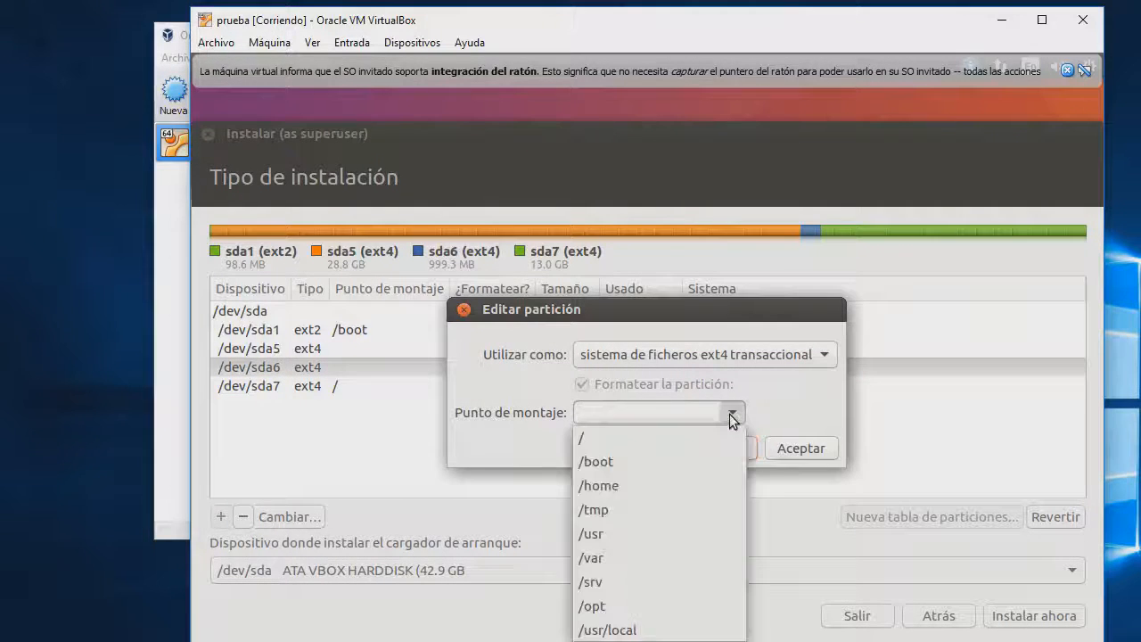
{"action": "left_click", "coordinate": [749, 360]}
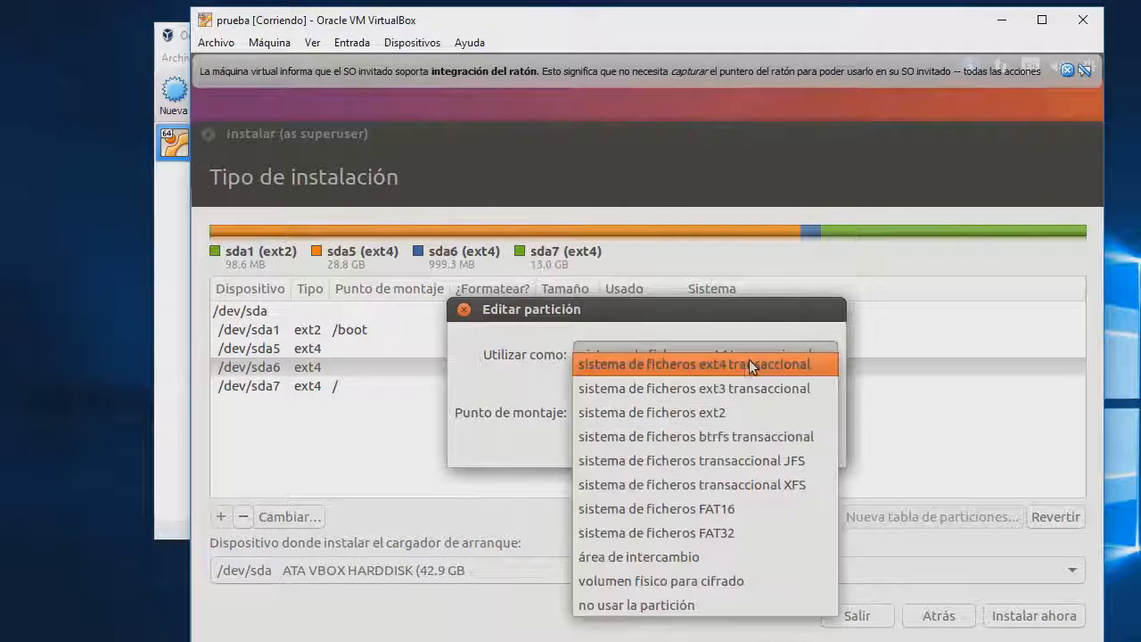
{"action": "left_click", "coordinate": [700, 560]}
{"action": "left_click", "coordinate": [764, 418]}
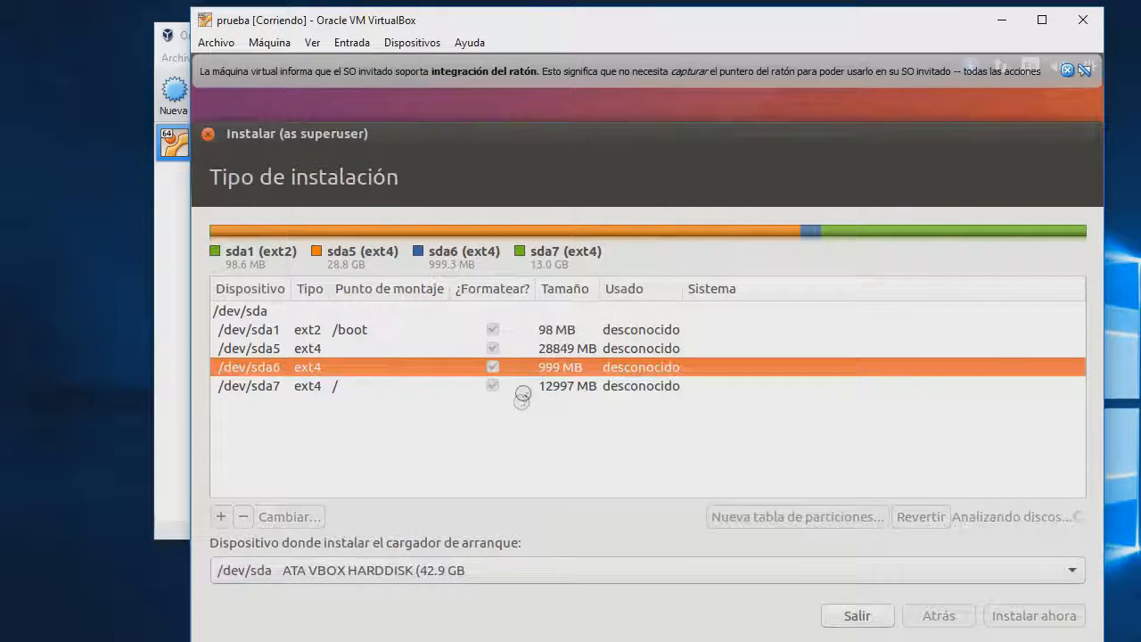
{"action": "left_click", "coordinate": [572, 348]}
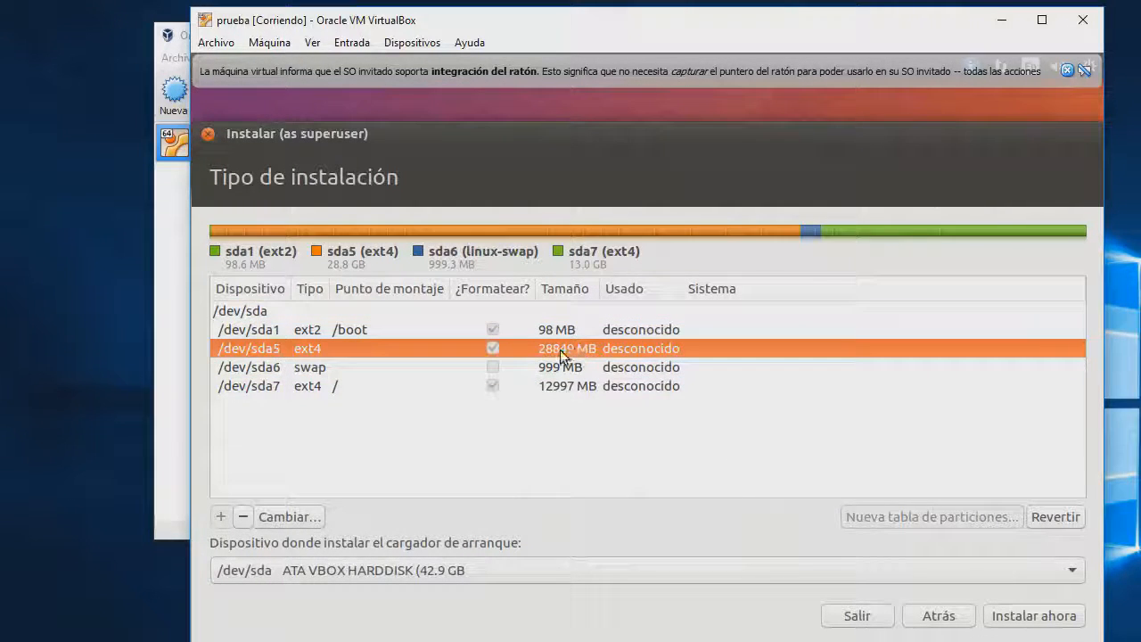
Mount /dev/sda5 at /home and start the installation with Instalar ahora
{"action": "double_click", "coordinate": [561, 348]}
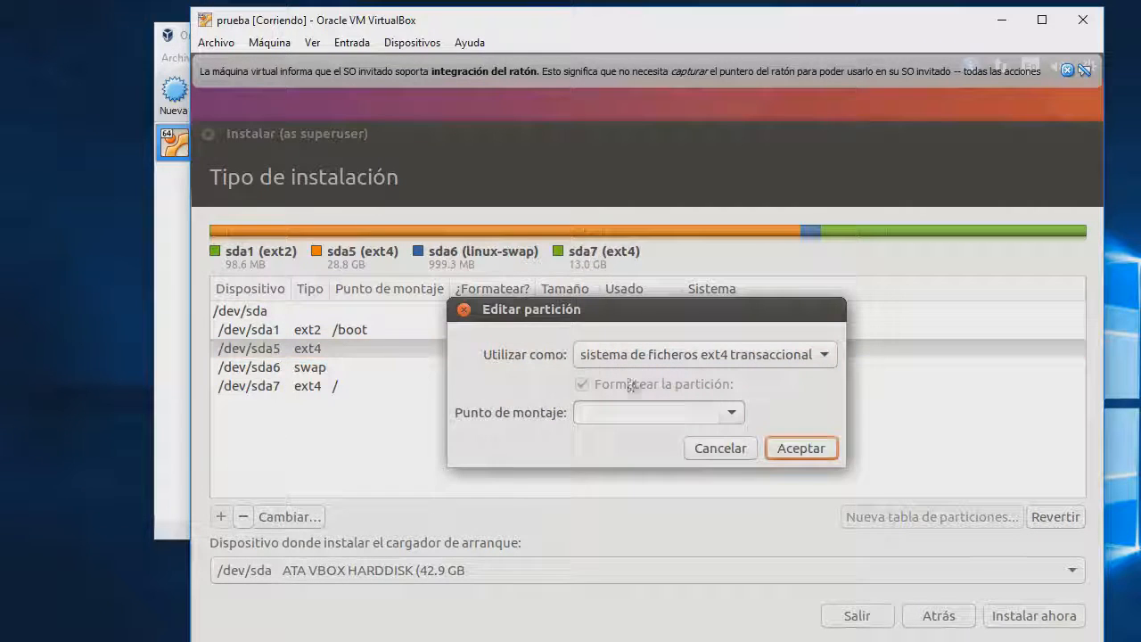
{"action": "left_click", "coordinate": [729, 412]}
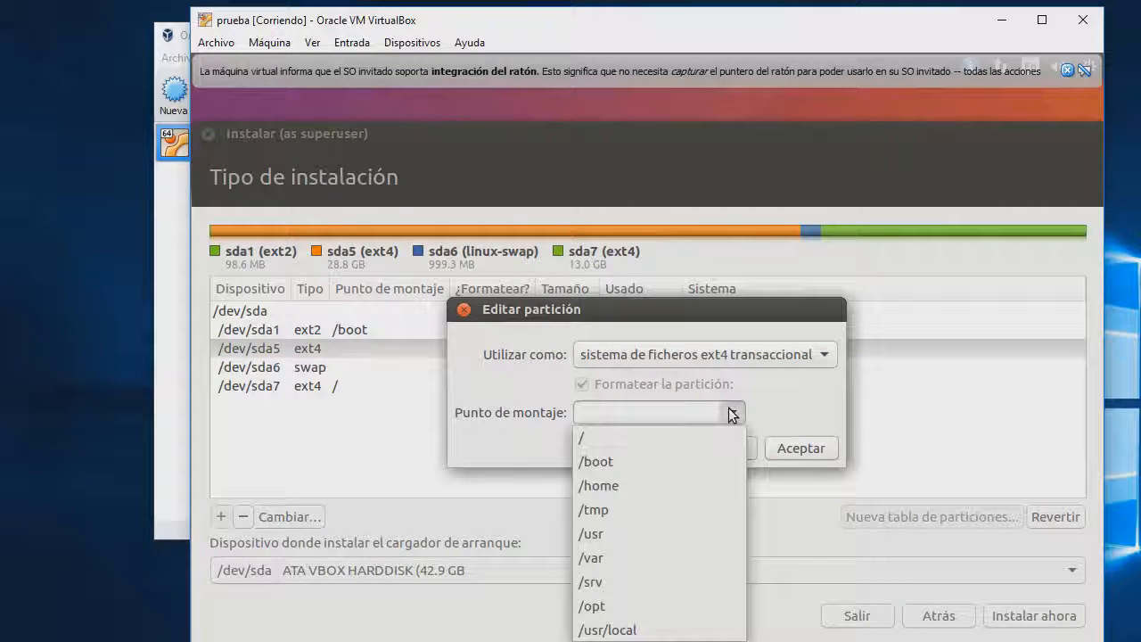
{"action": "left_click", "coordinate": [669, 485]}
{"action": "left_click", "coordinate": [800, 447]}
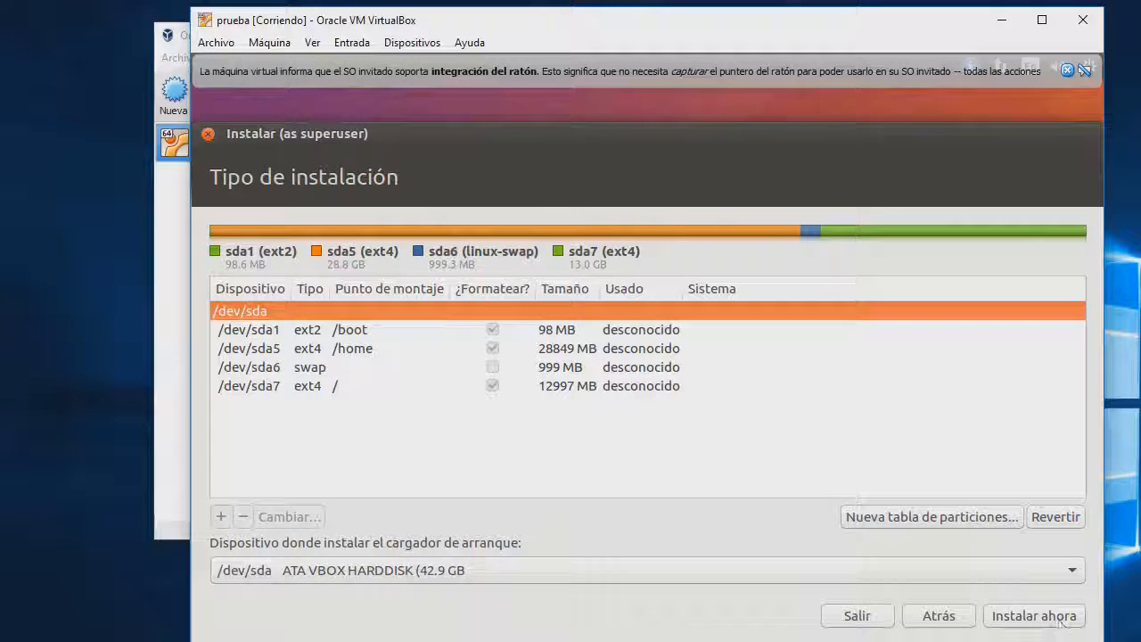
{"action": "left_click", "coordinate": [1031, 619]}
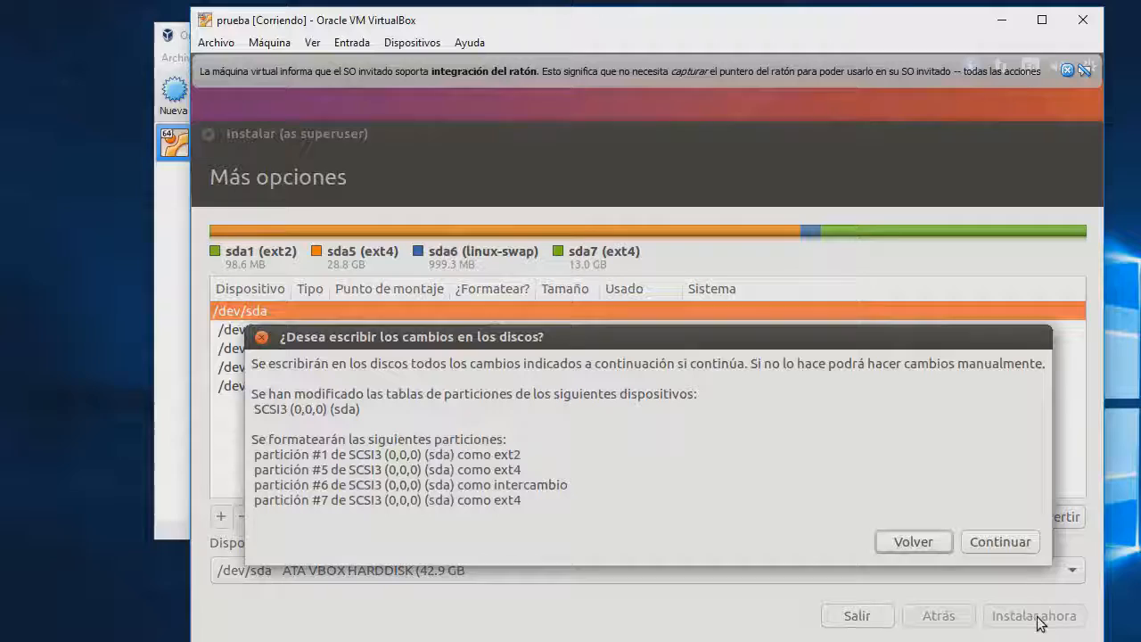
Confirm writing the partition changes to disk with Continuar
{"action": "left_click", "coordinate": [1029, 548]}
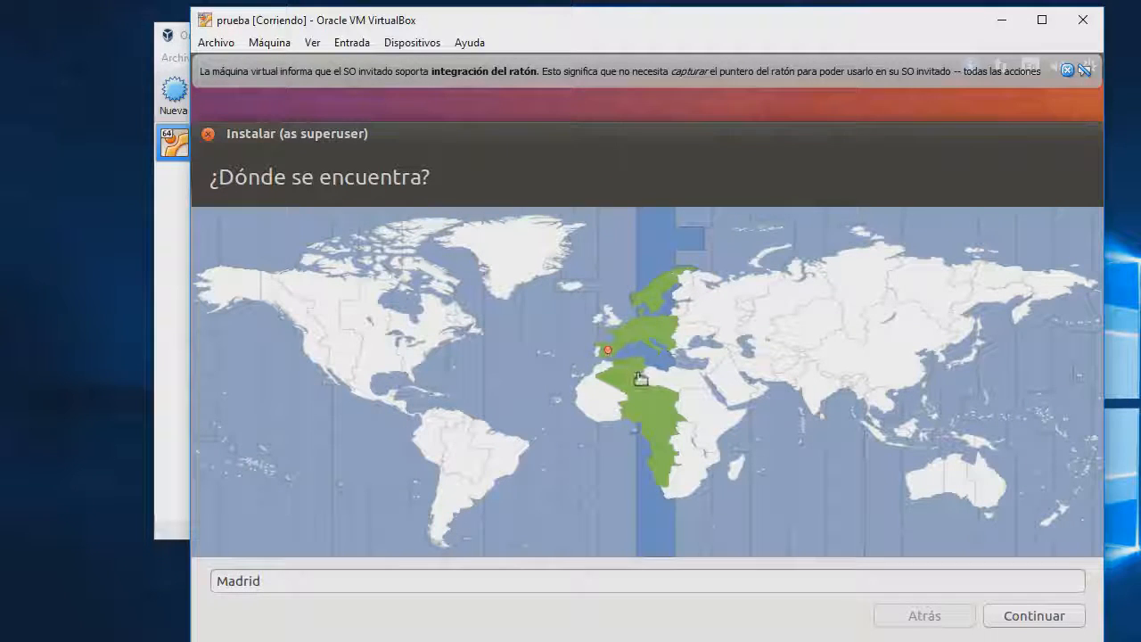
Keep Madrid and the Spanish keyboard, enter the user name and a confirmed password, and continue
{"action": "left_click", "coordinate": [1063, 621]}
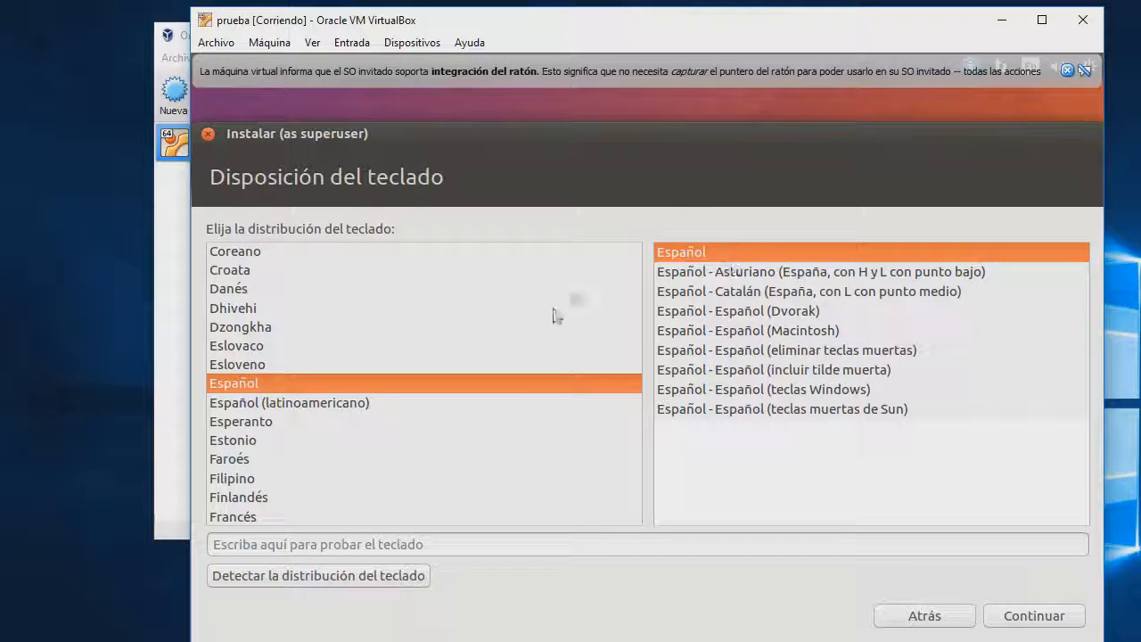
{"action": "left_click", "coordinate": [1034, 617]}
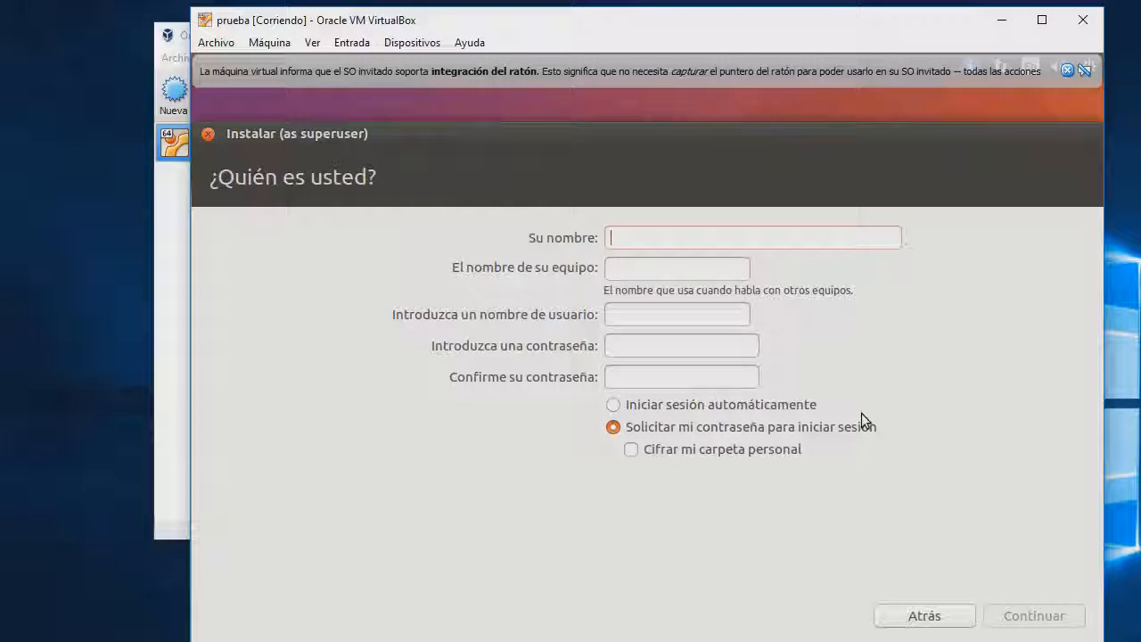
{"action": "type", "text": "usuario"}
{"action": "key", "text": "Tab"}
{"action": "key", "text": "Tab"}
{"action": "key", "text": "Tab"}
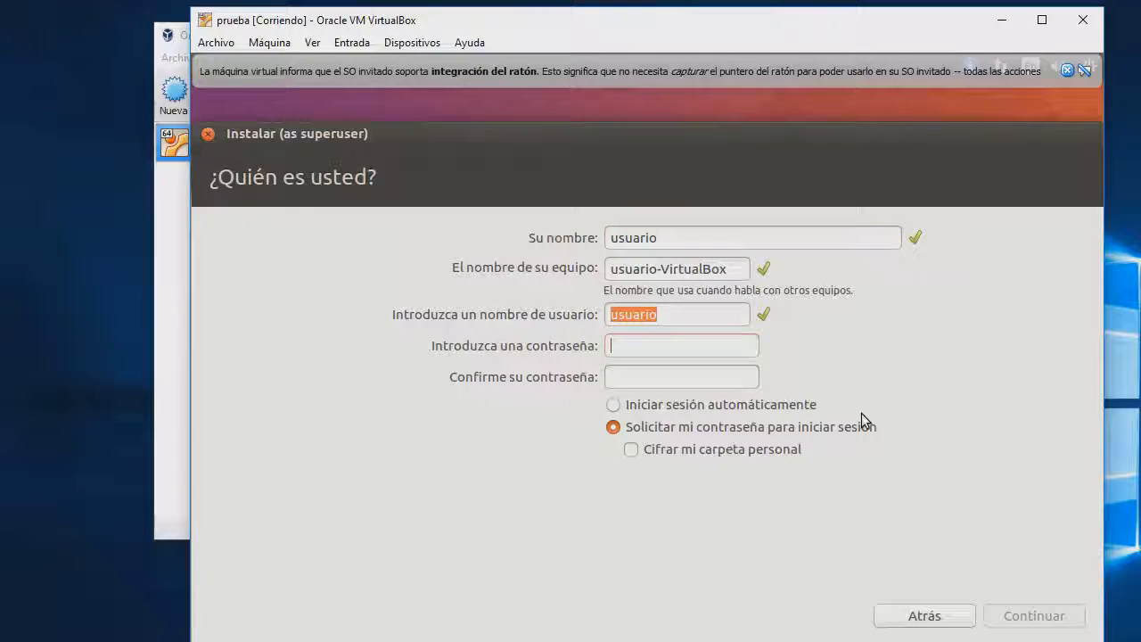
{"action": "type", "text": "usuario"}
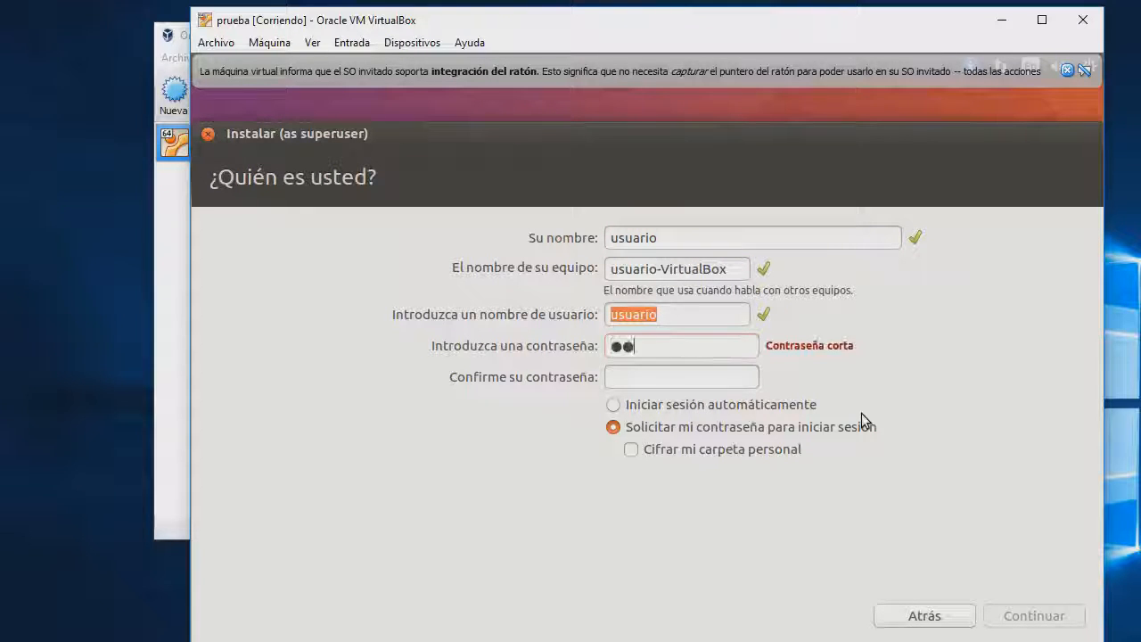
{"action": "key", "text": "Tab"}
{"action": "type", "text": "usuario"}
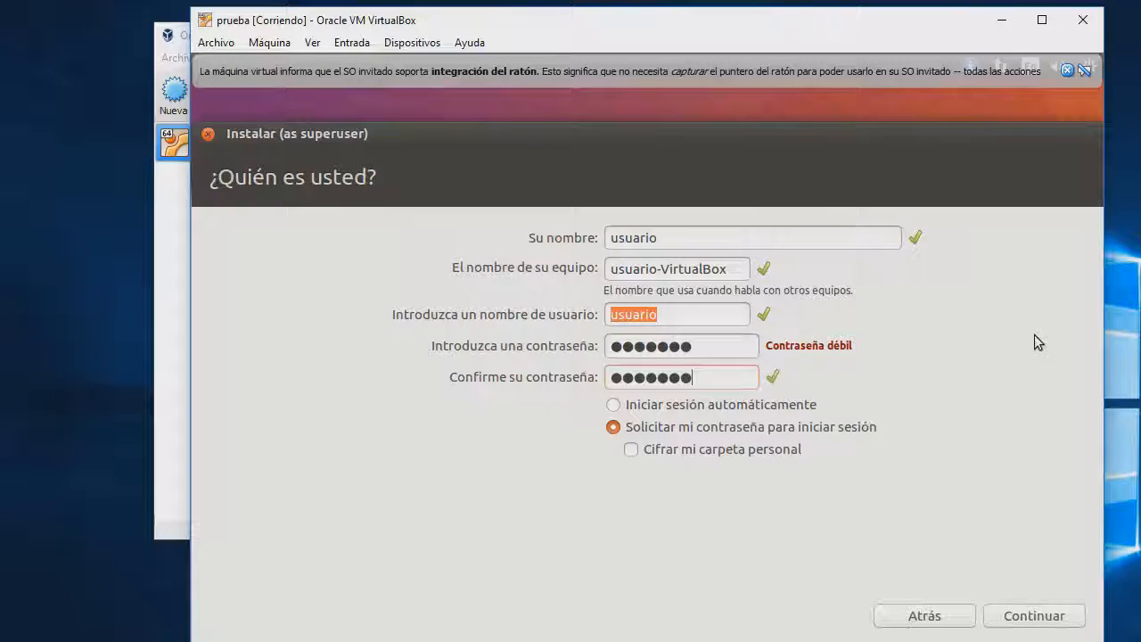
{"action": "type", "text": "123"}
{"action": "left_click", "coordinate": [713, 347]}
{"action": "type", "text": "123"}
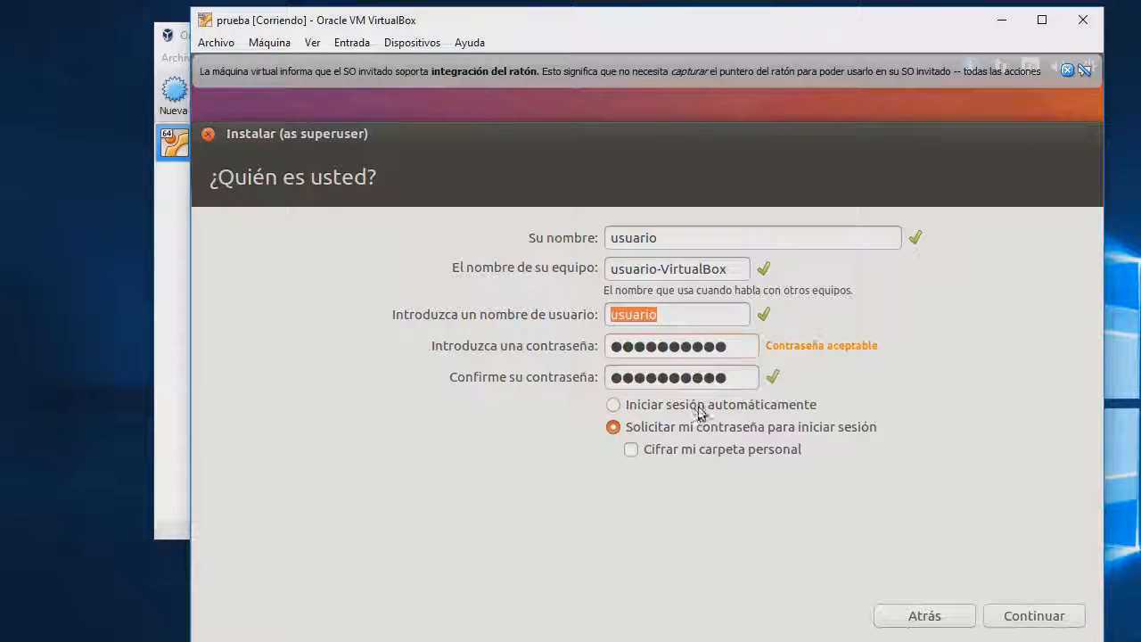
{"action": "left_click", "coordinate": [1034, 616]}
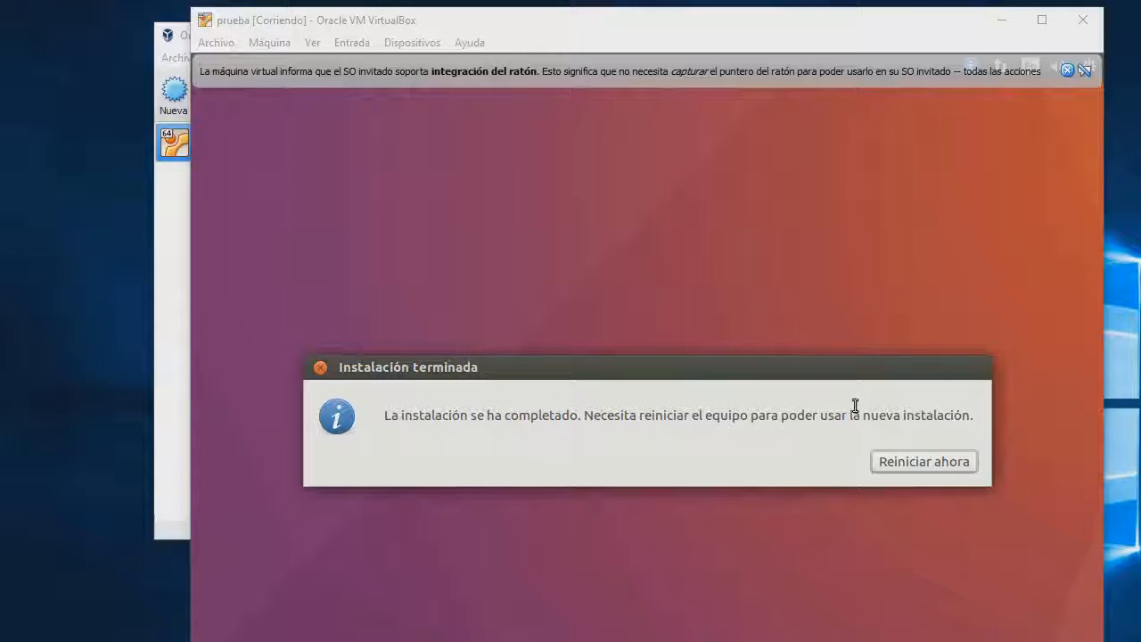
Restart after installation, then close the VM window choosing 'Apagar la máquina'
{"action": "left_click", "coordinate": [895, 463]}
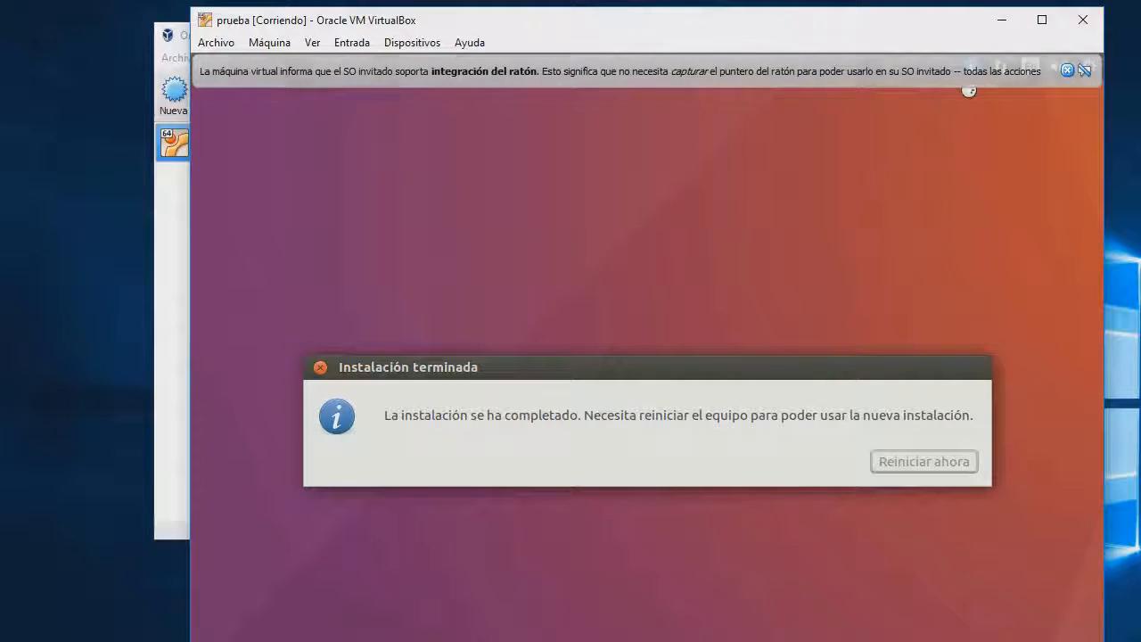
{"action": "left_click", "coordinate": [1076, 27]}
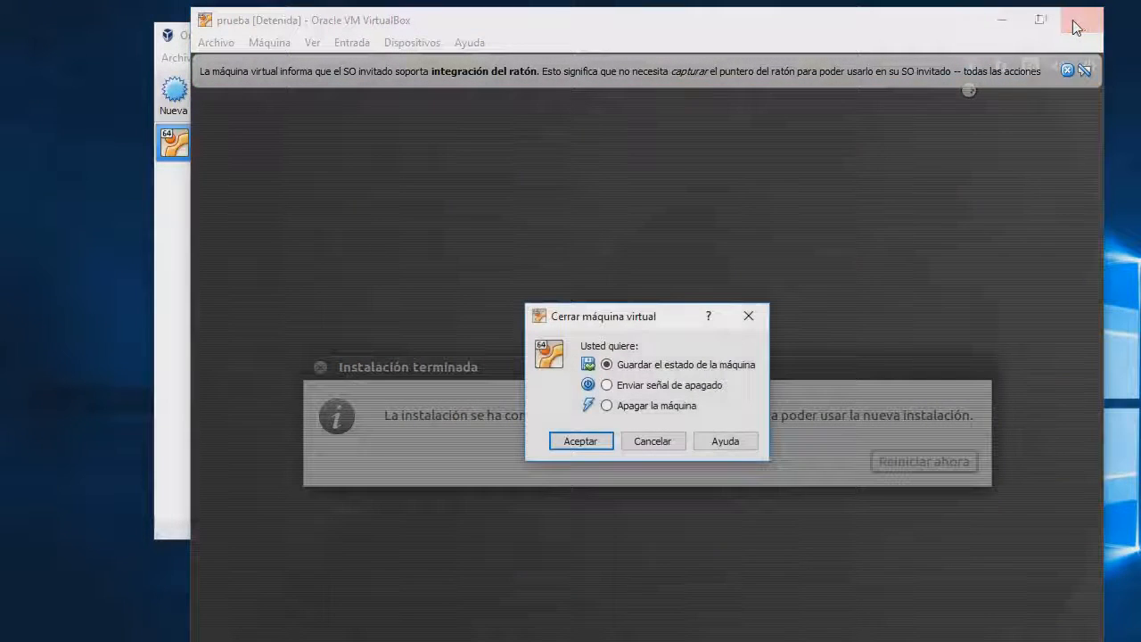
{"action": "left_click", "coordinate": [618, 406]}
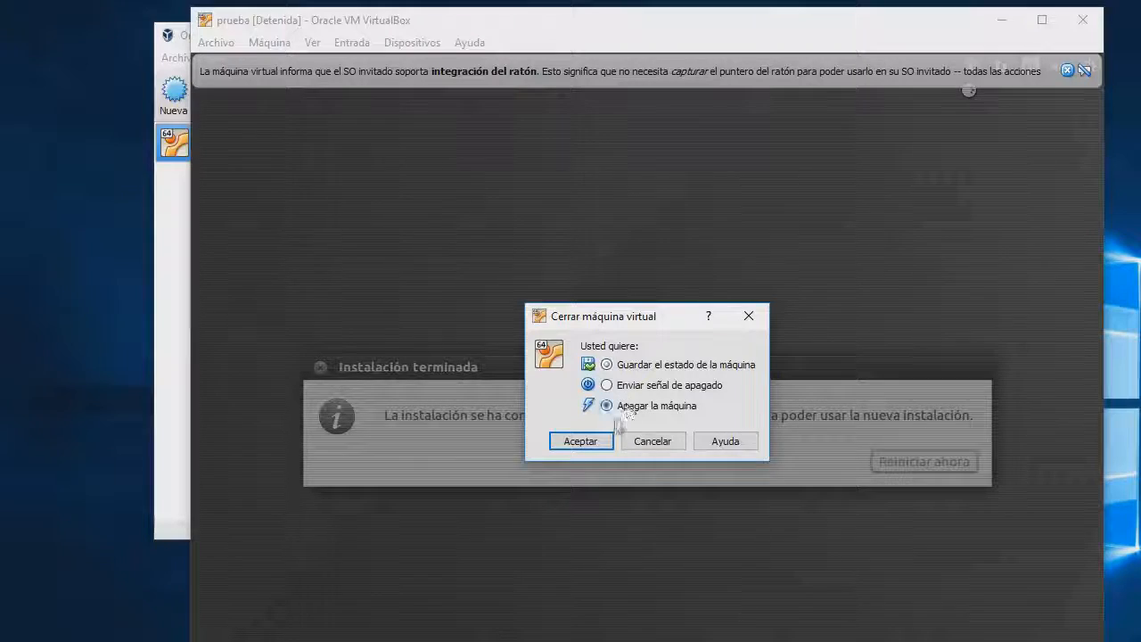
{"action": "left_click", "coordinate": [592, 445]}
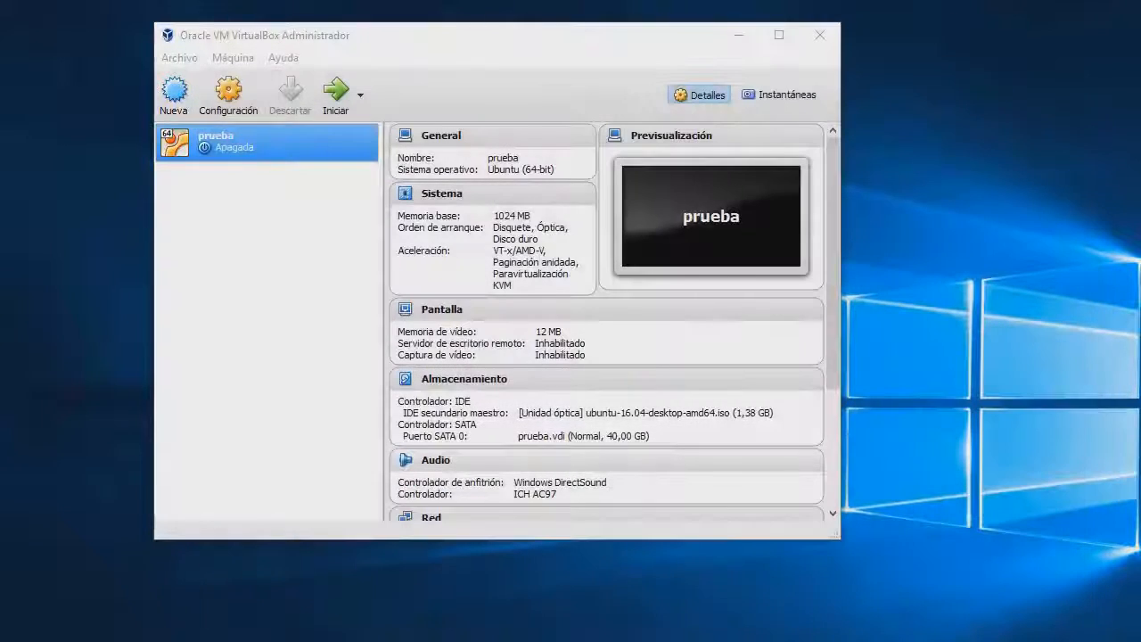
Set prueba's boot order to Disco duro, Disquete, Óptica in System settings and save
{"action": "right_click", "coordinate": [298, 141]}
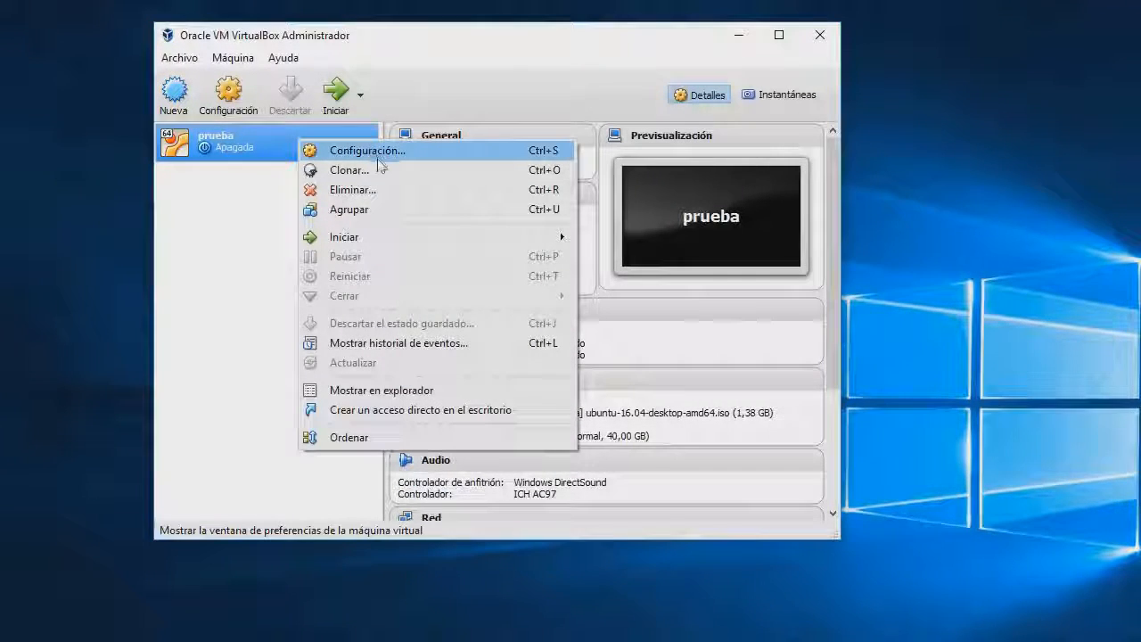
{"action": "right_click", "coordinate": [210, 141]}
{"action": "right_click", "coordinate": [215, 141]}
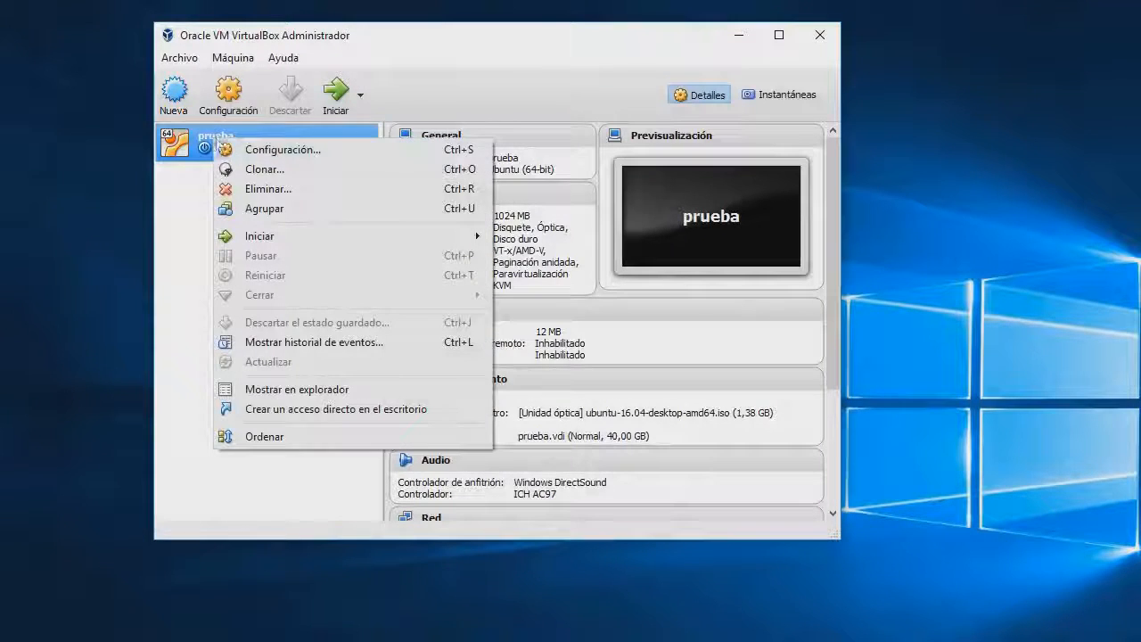
{"action": "left_click", "coordinate": [311, 150]}
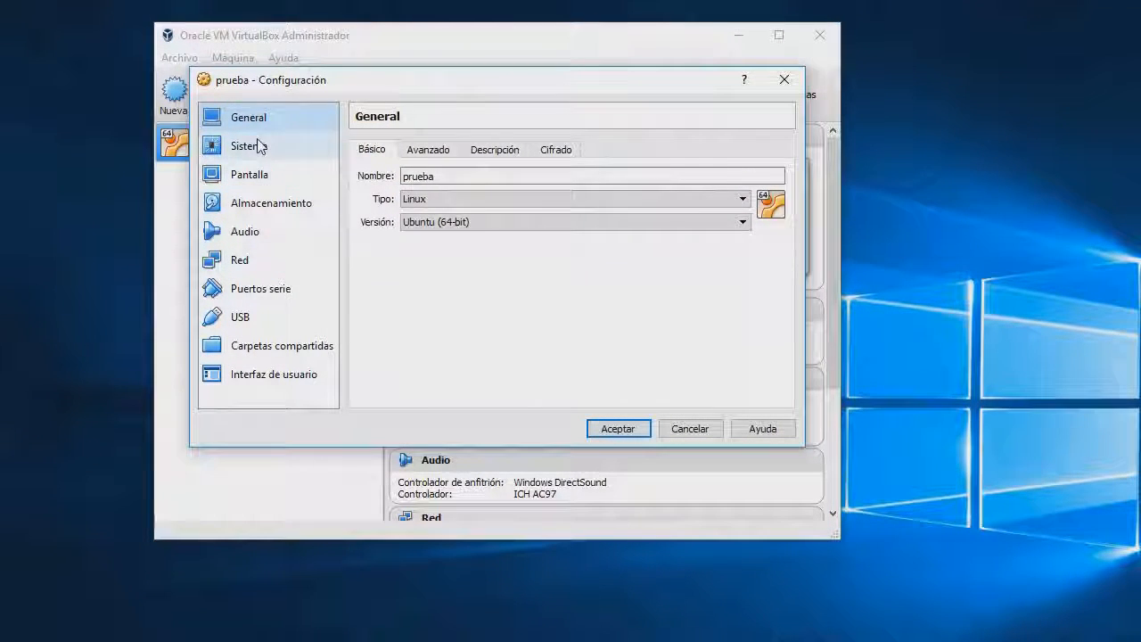
{"action": "left_click", "coordinate": [258, 146]}
{"action": "left_click", "coordinate": [555, 232]}
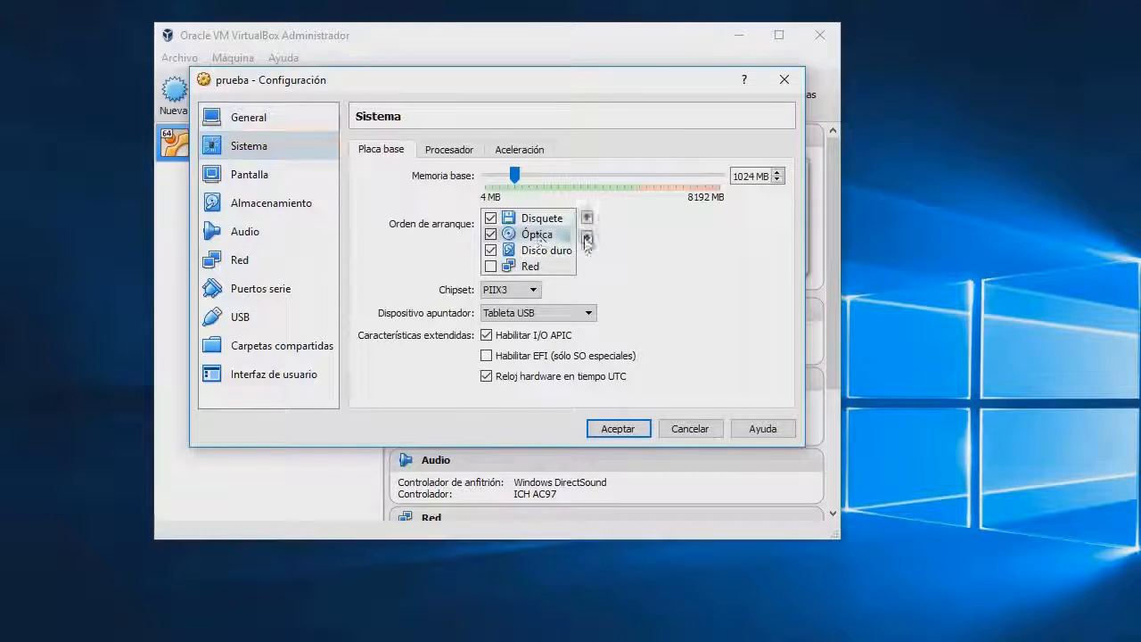
{"action": "left_click", "coordinate": [587, 236]}
{"action": "left_click", "coordinate": [554, 234]}
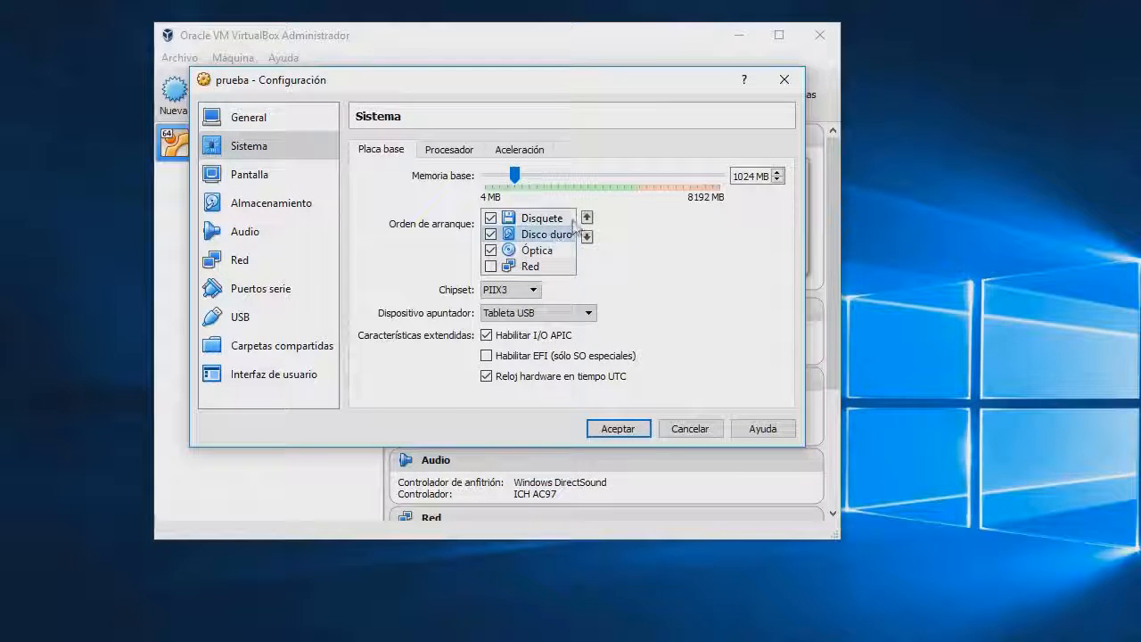
{"action": "left_click", "coordinate": [586, 218]}
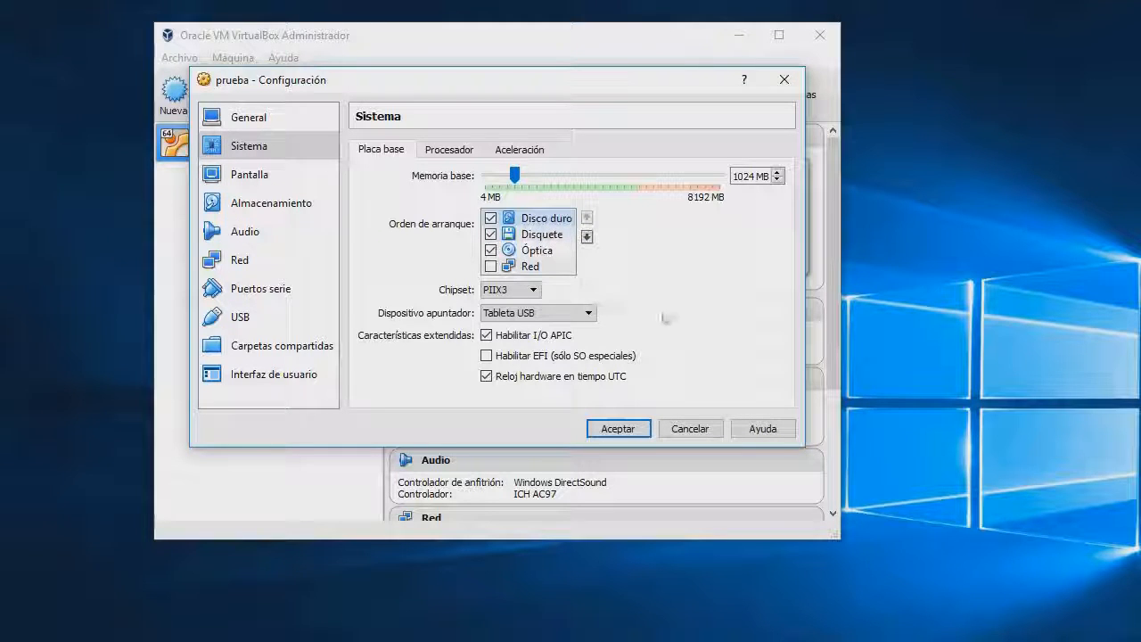
{"action": "left_click", "coordinate": [636, 432]}
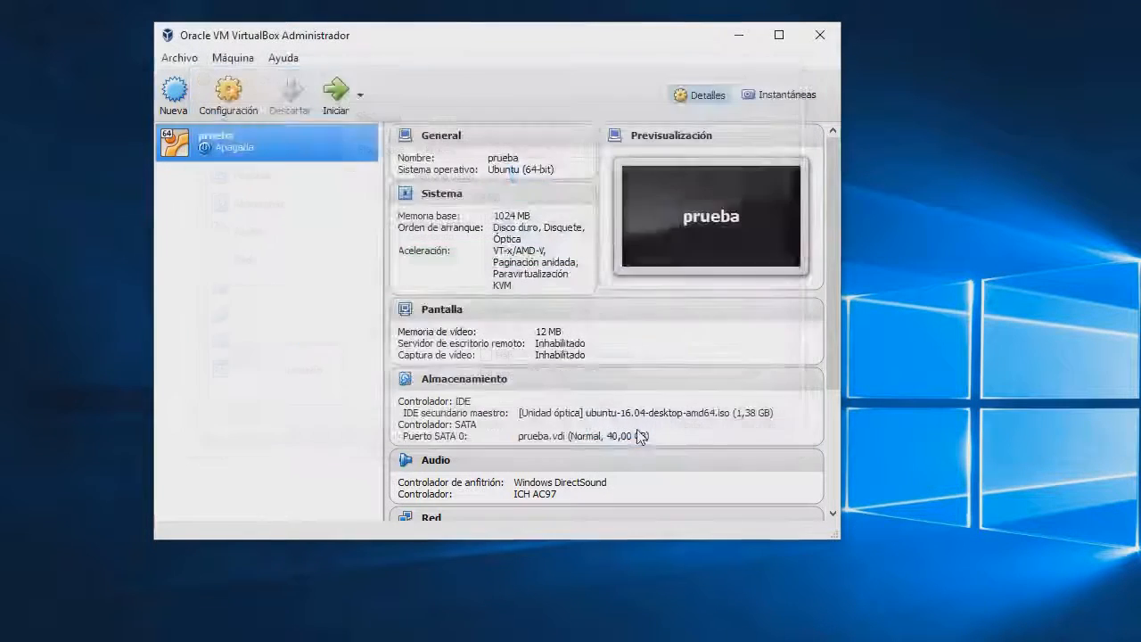
Start prueba and log in to the Ubuntu desktop with the account password
{"action": "left_click", "coordinate": [339, 102]}
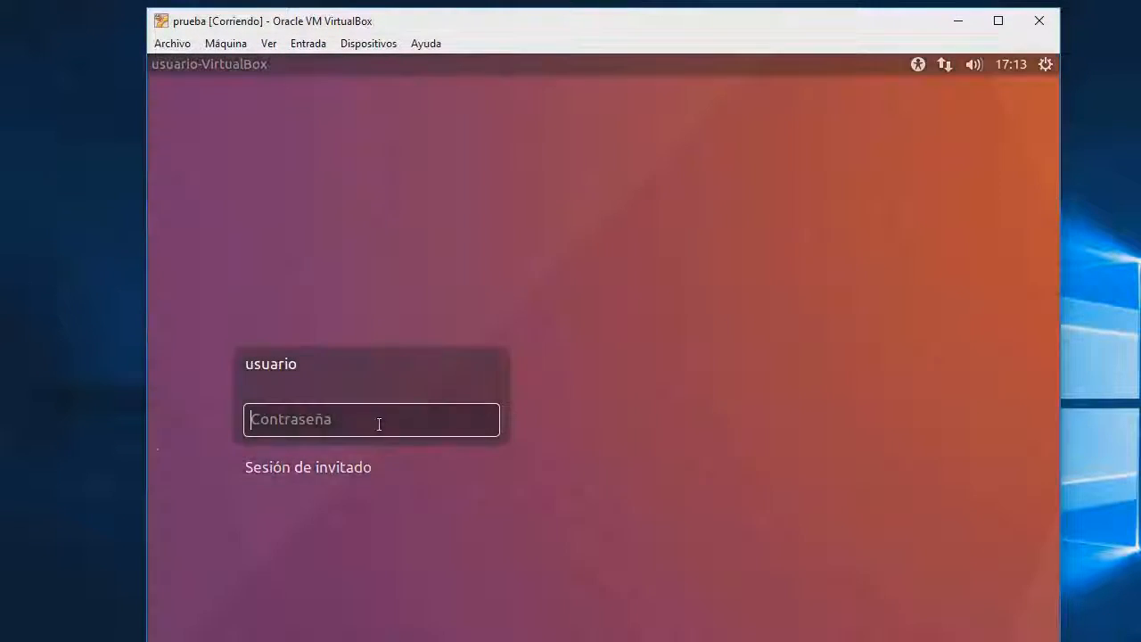
{"action": "type", "text": "•••••••••••"}
{"action": "key", "text": "Return"}
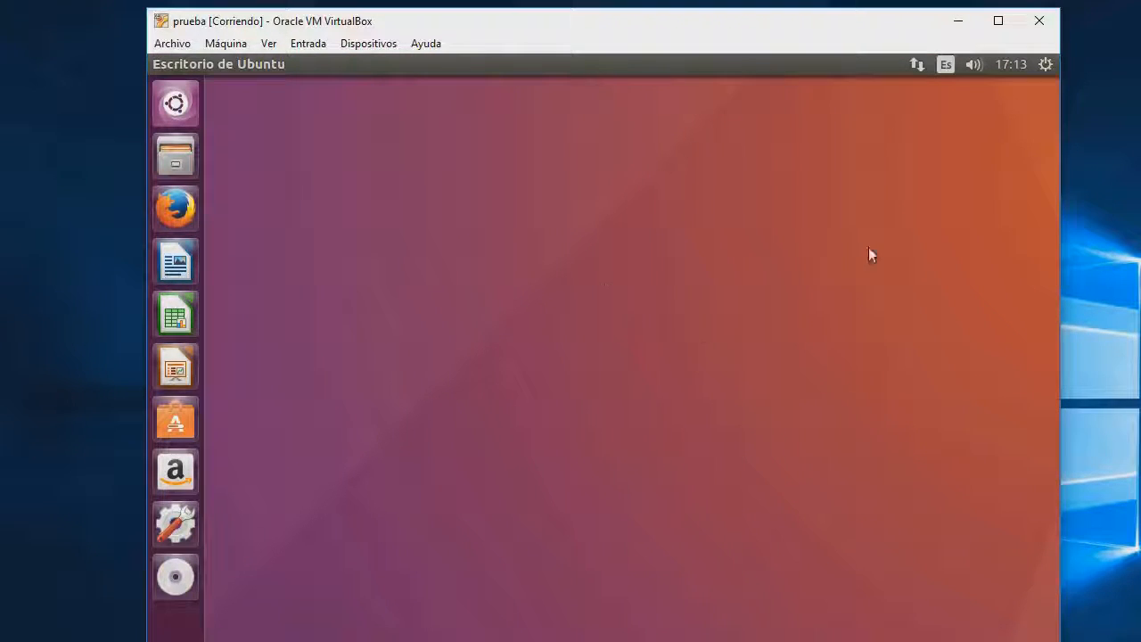
Power off the Ubuntu guest in 'prueba' via the session menu's Apagar… option
{"action": "left_click", "coordinate": [1047, 65]}
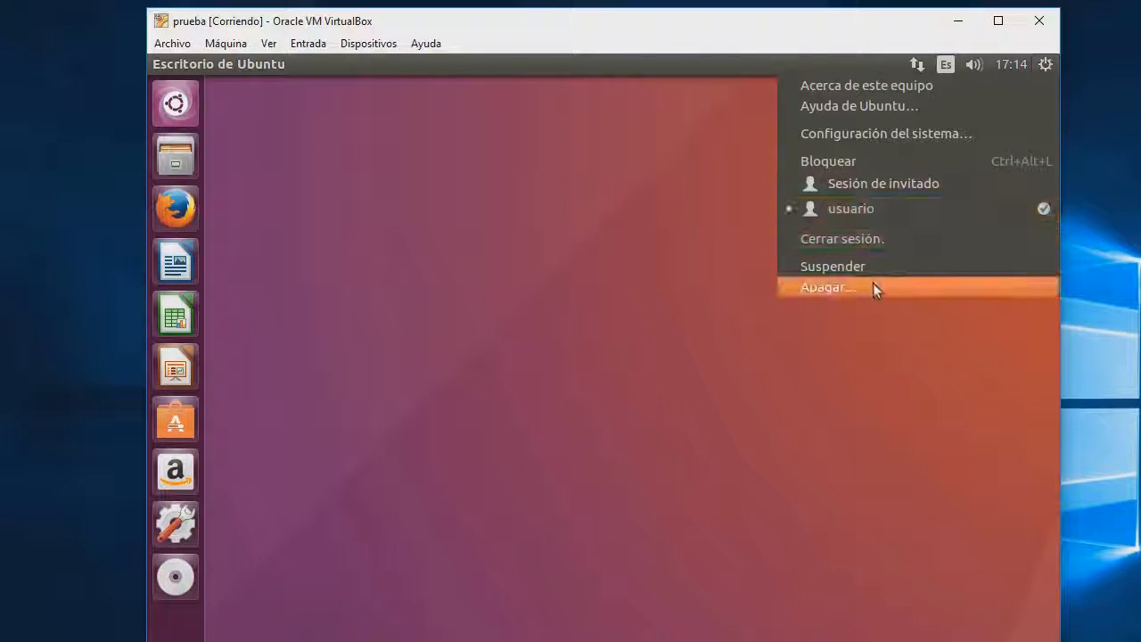
{"action": "left_click", "coordinate": [803, 289]}
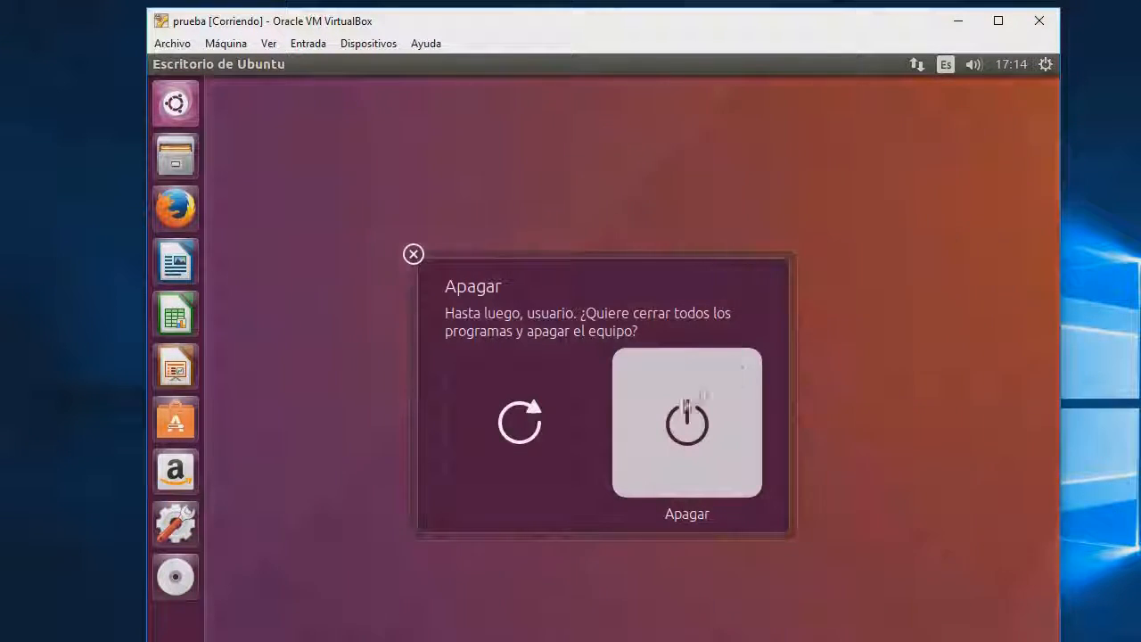
{"action": "left_click", "coordinate": [668, 451]}
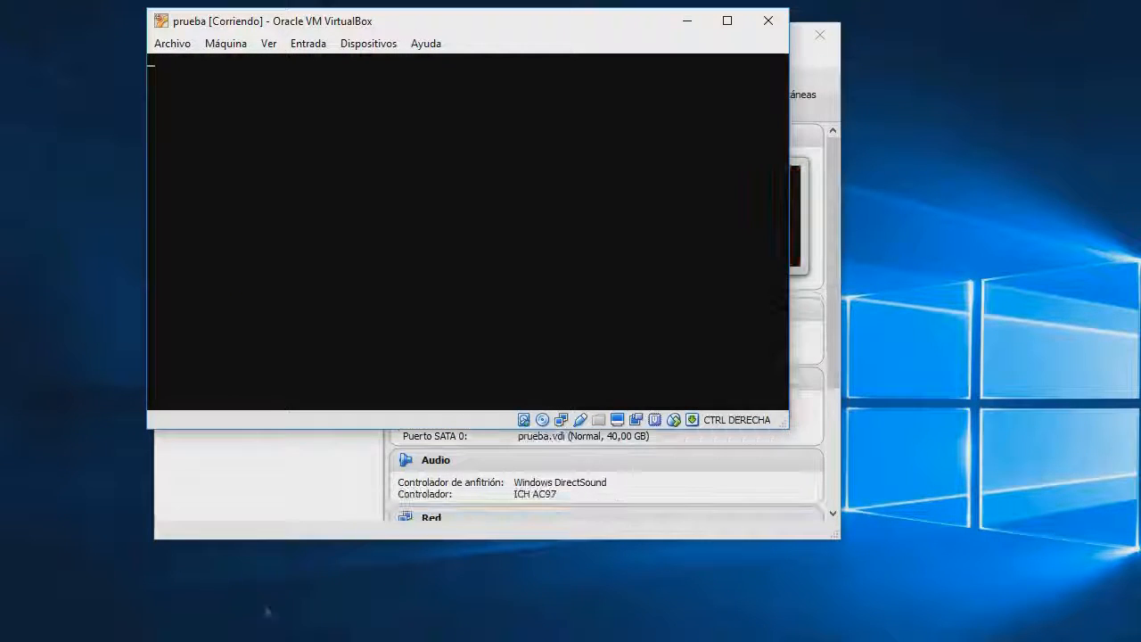